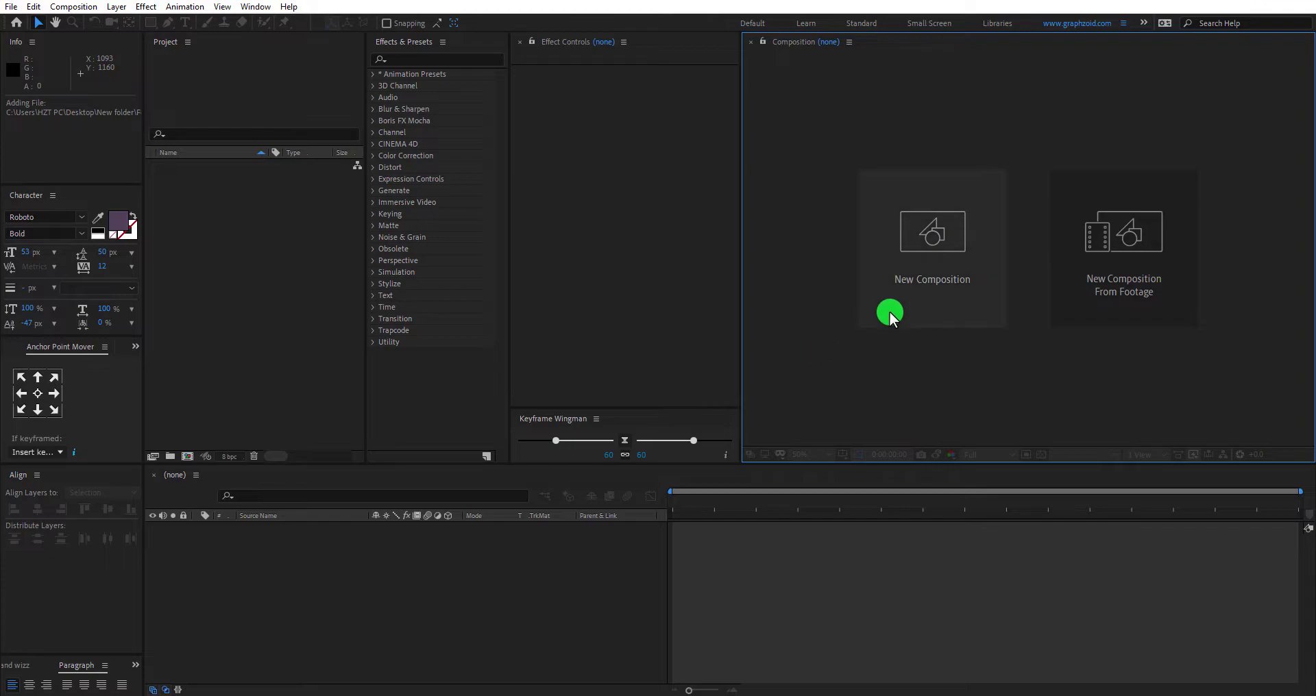
Set up a new composition named Metal_Cinematic_Logo_Reveal: 1920×1080, 30 fps, 10 seconds, black background.
click(902, 304)
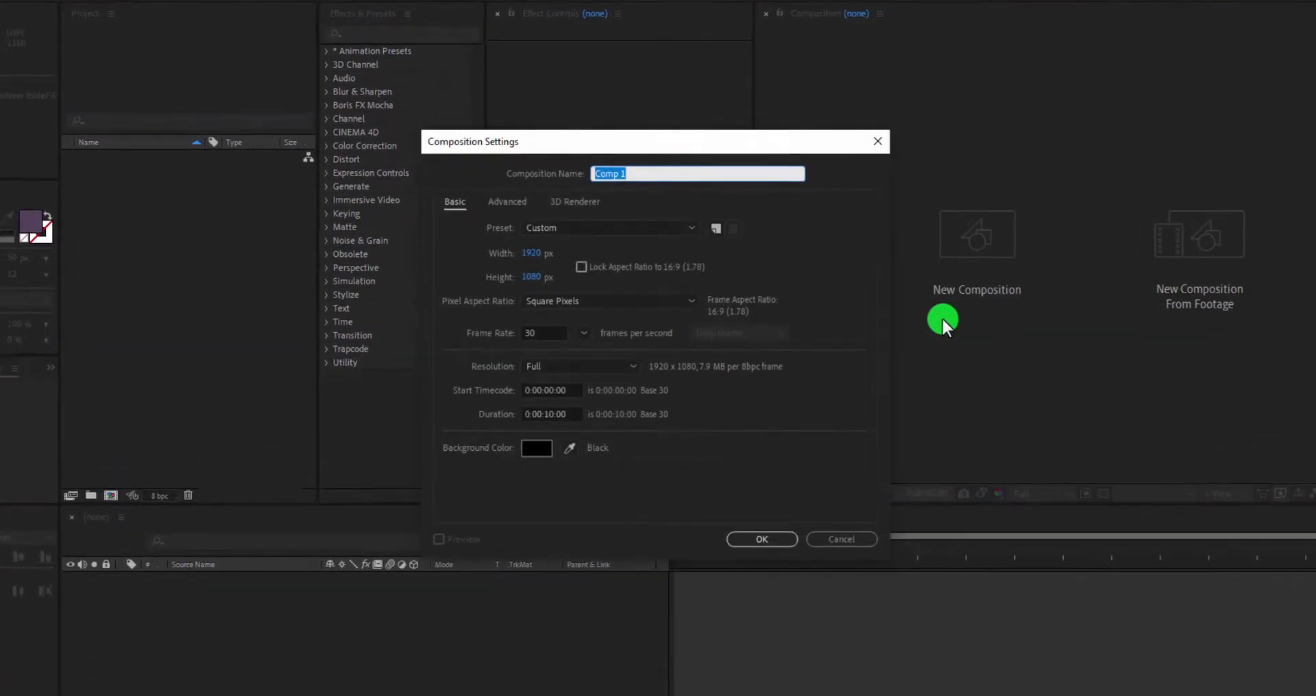
text(Metal_Cinematic_Logo_Reveal)
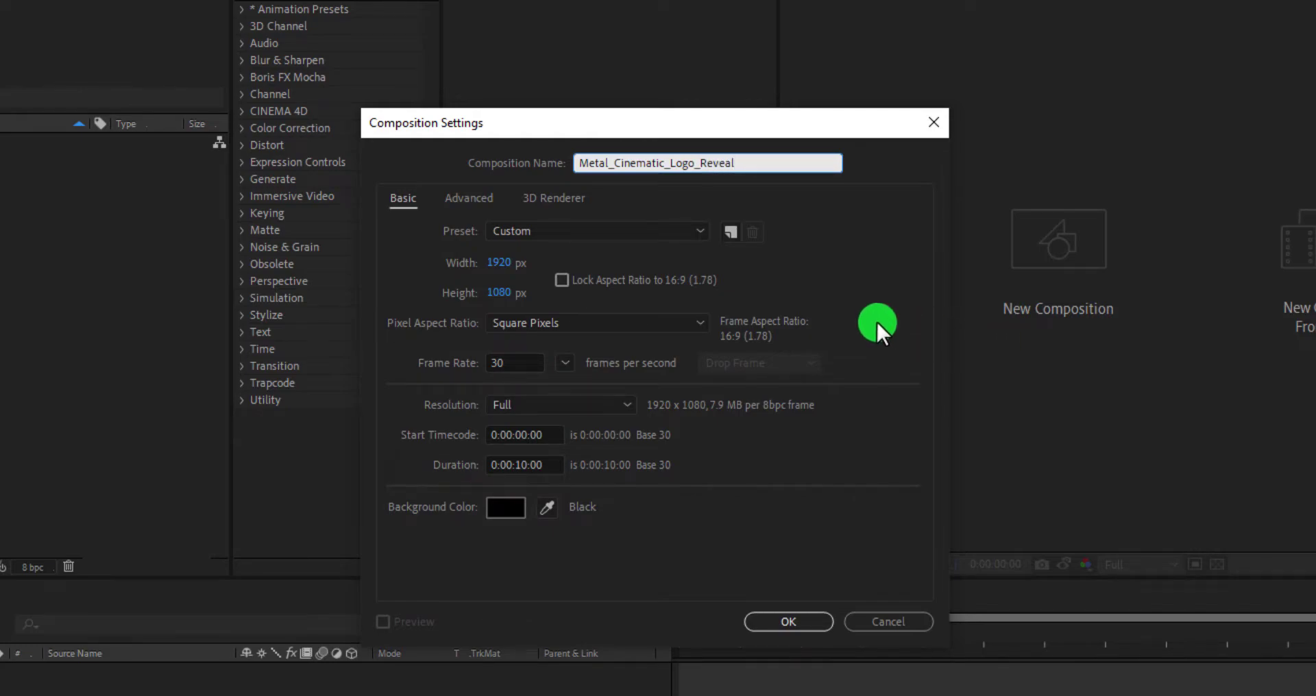
click(546, 296)
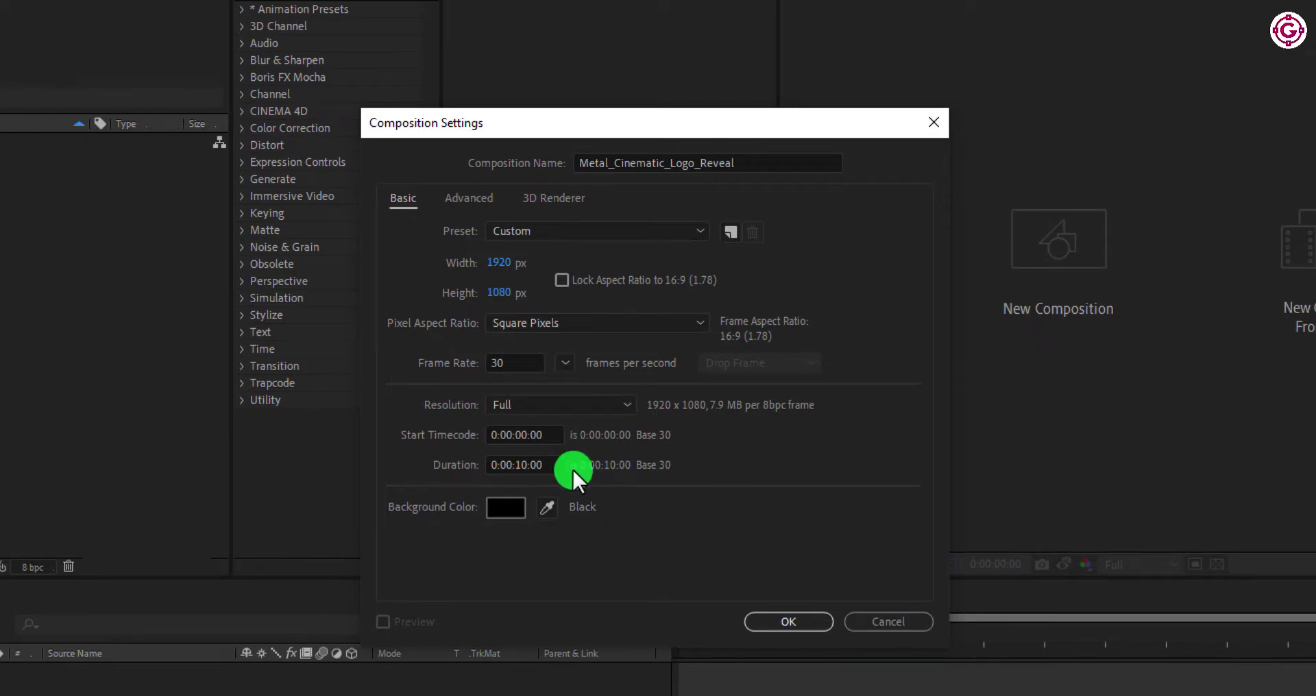
Confirm the composition, add a black comp-size solid named BG, and import the logo and texture images.
click(787, 620)
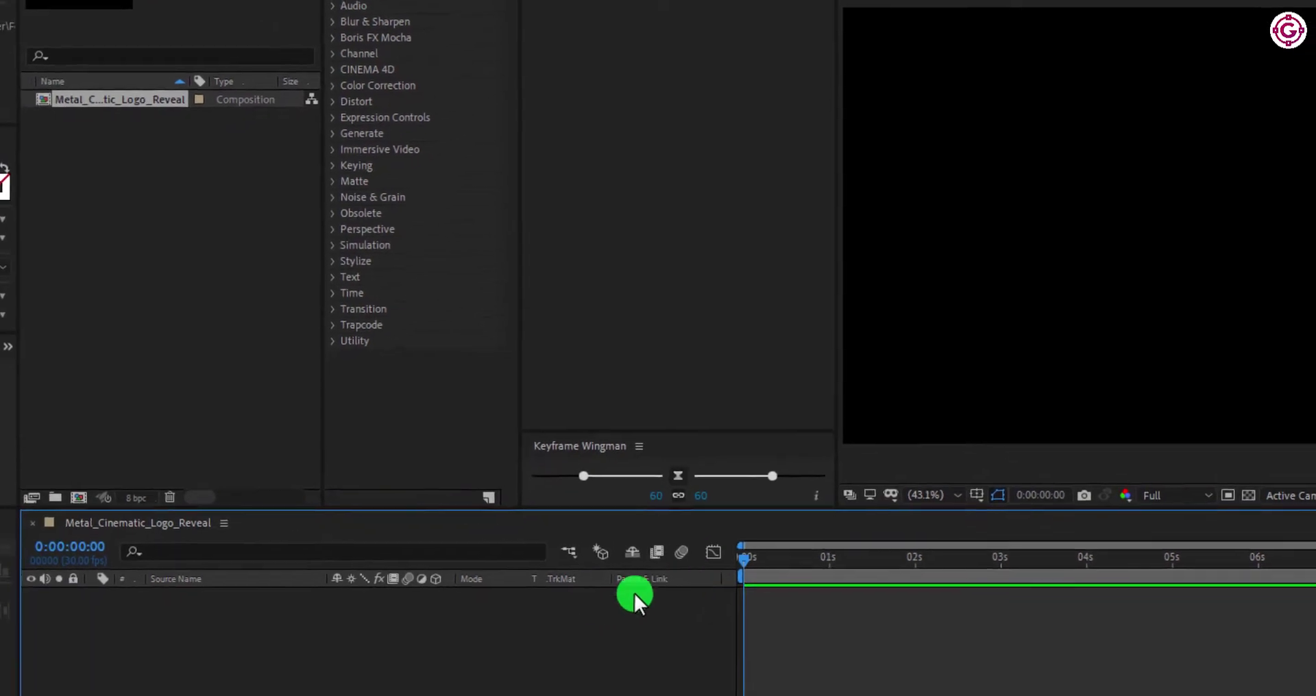
right_click(255, 648)
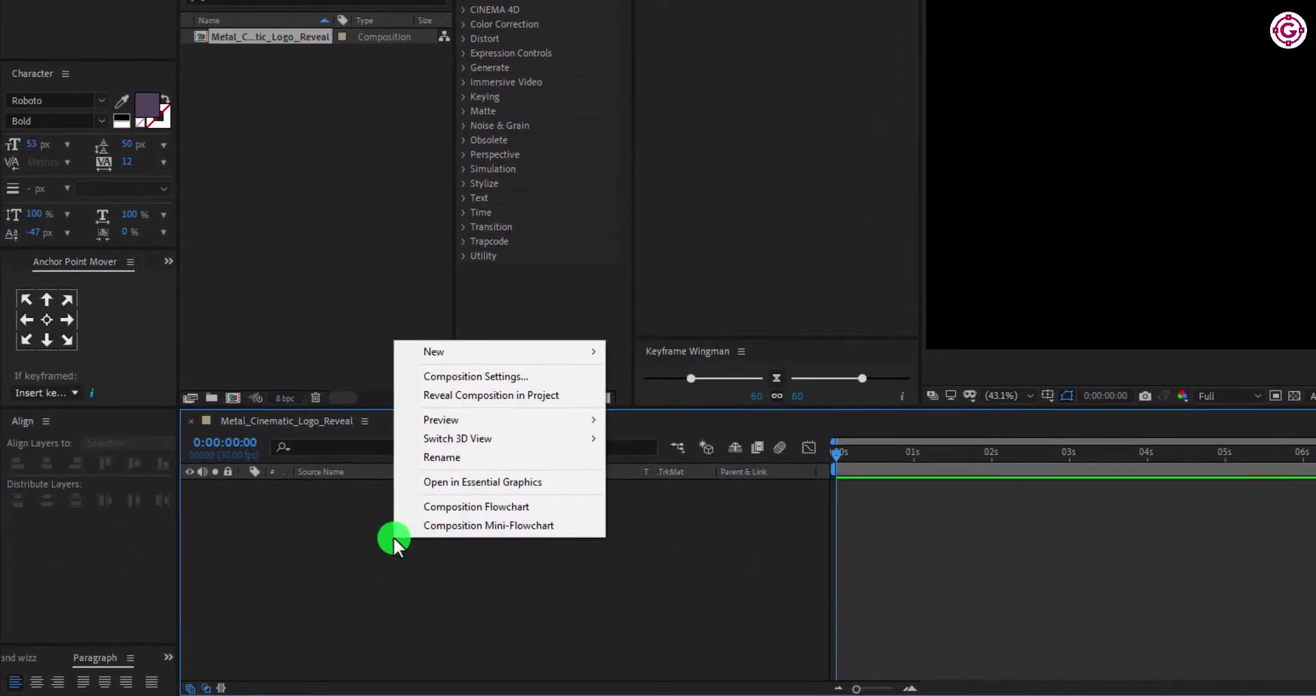
mouse_move(353, 449)
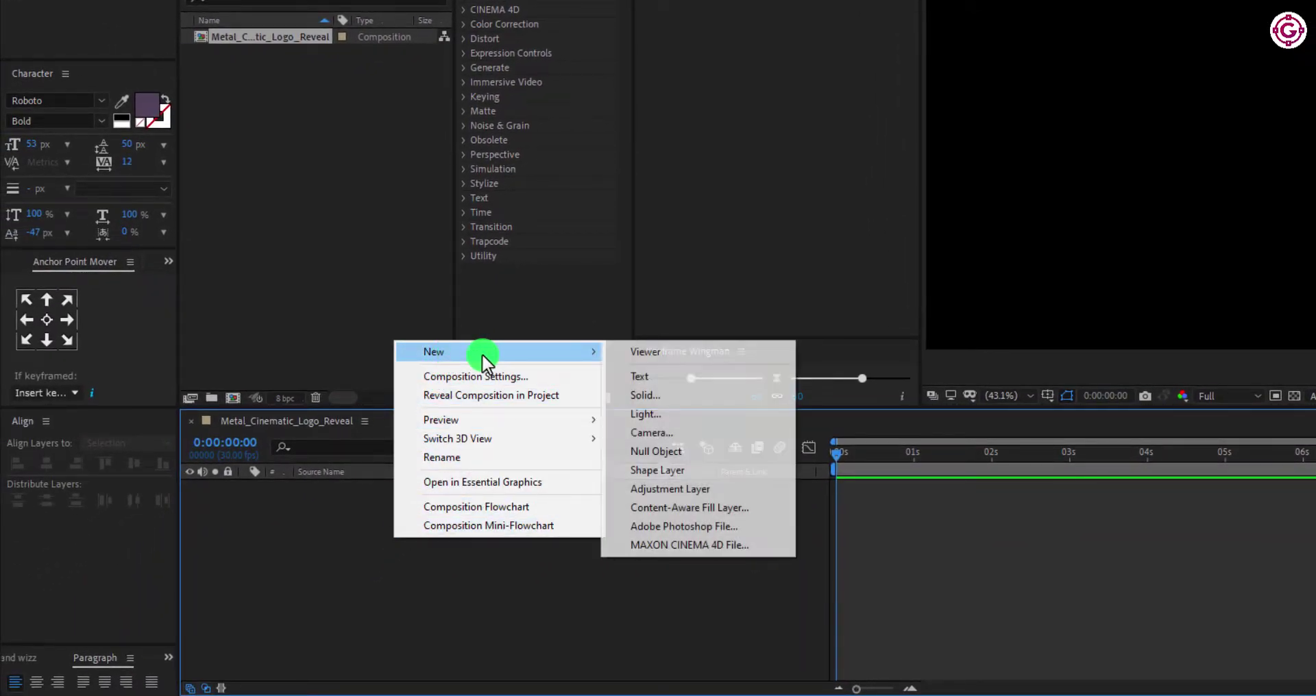
click(664, 395)
text(BG)
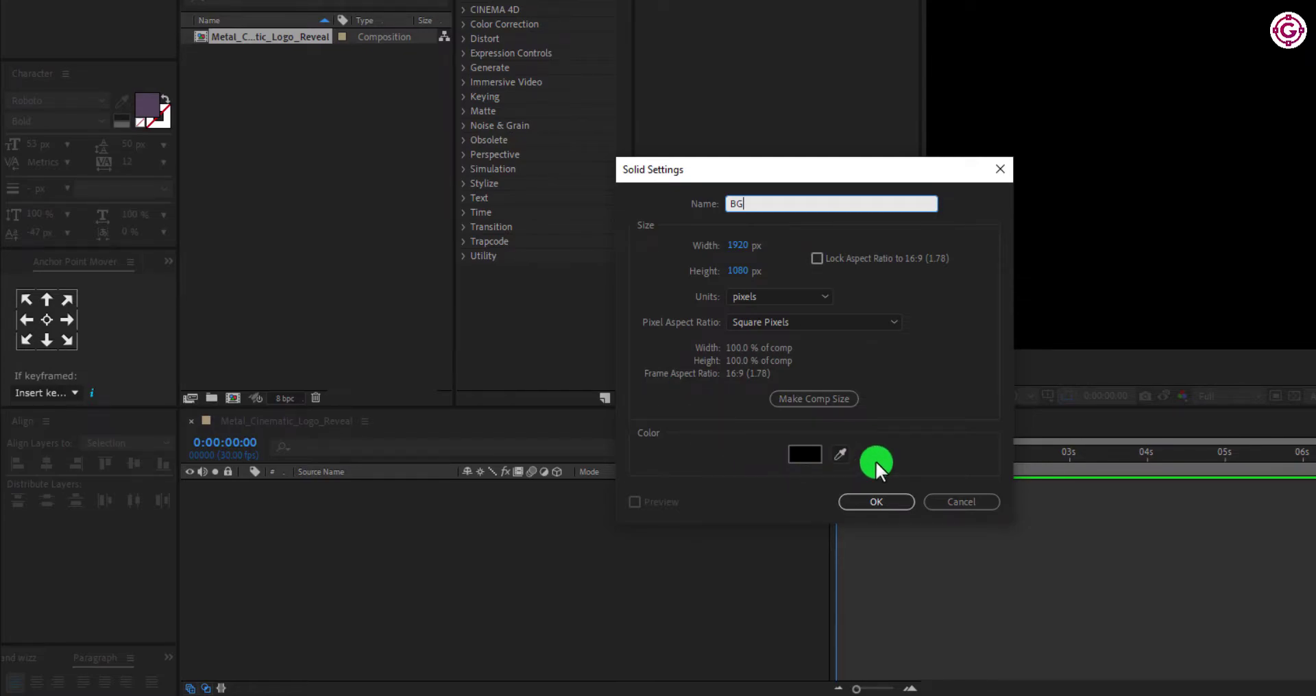
click(878, 502)
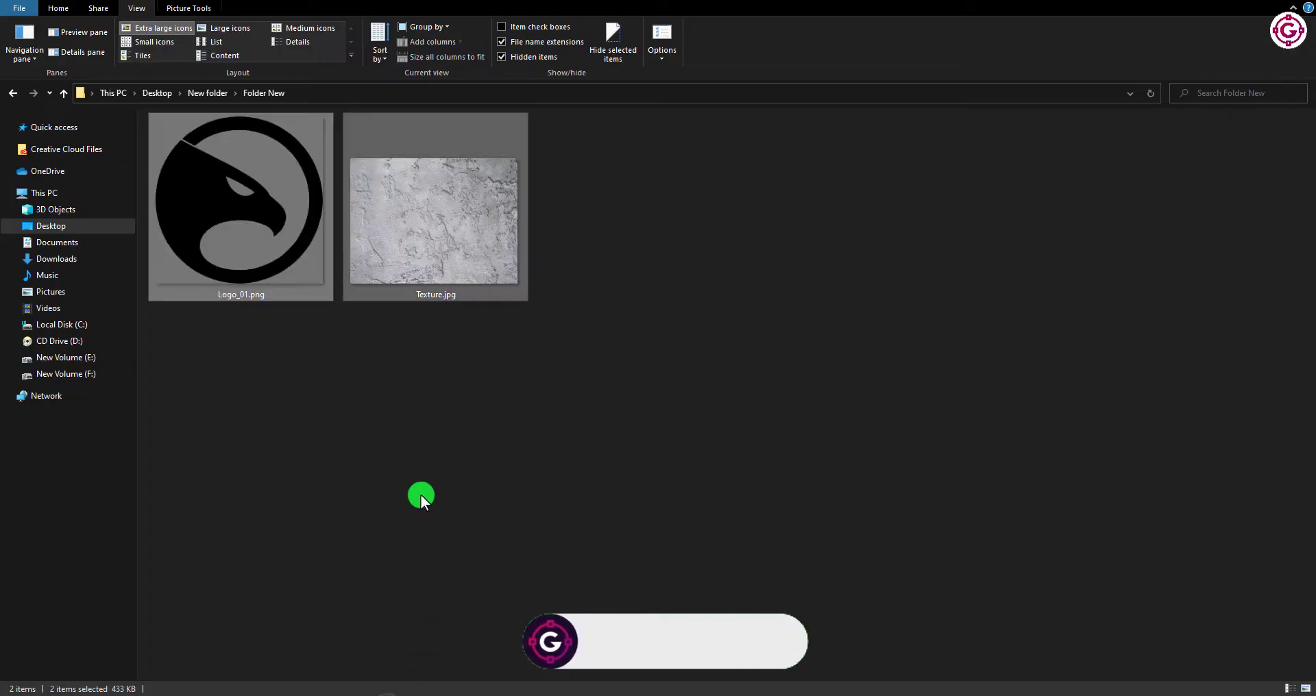
drag(297, 235, 229, 329)
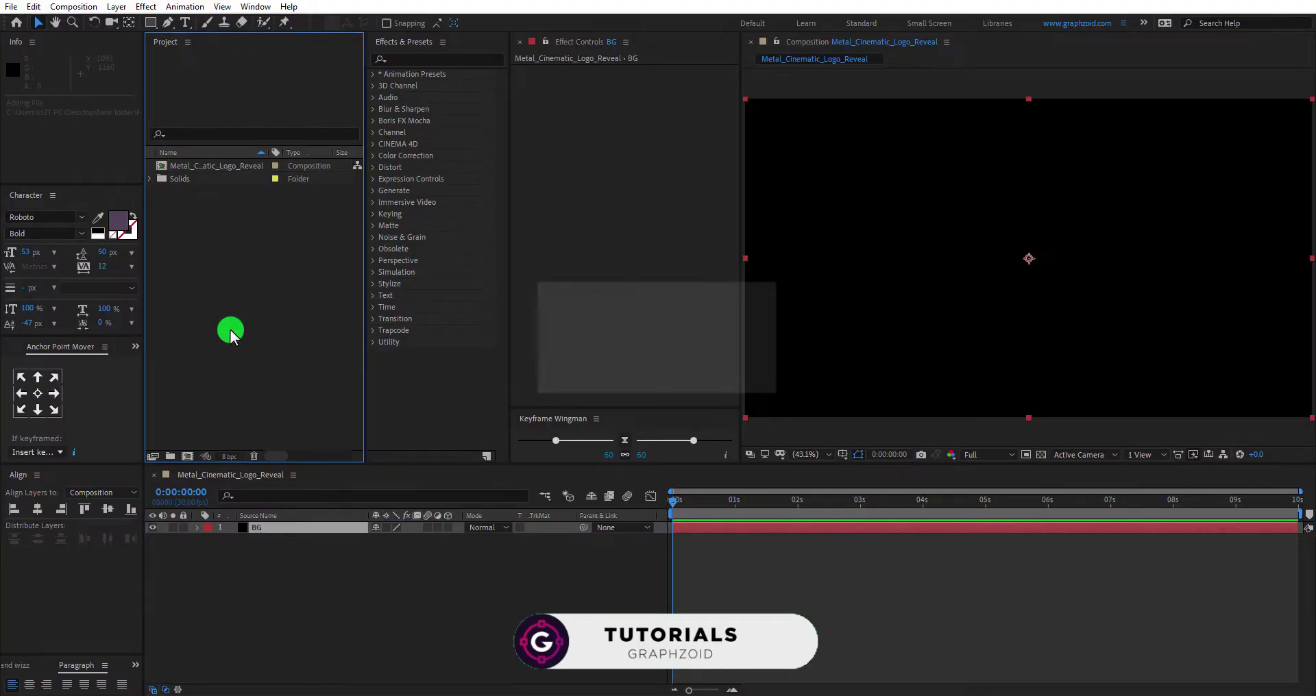
Place Logo_01.png above BG in the timeline and scale it to 57%.
click(229, 329)
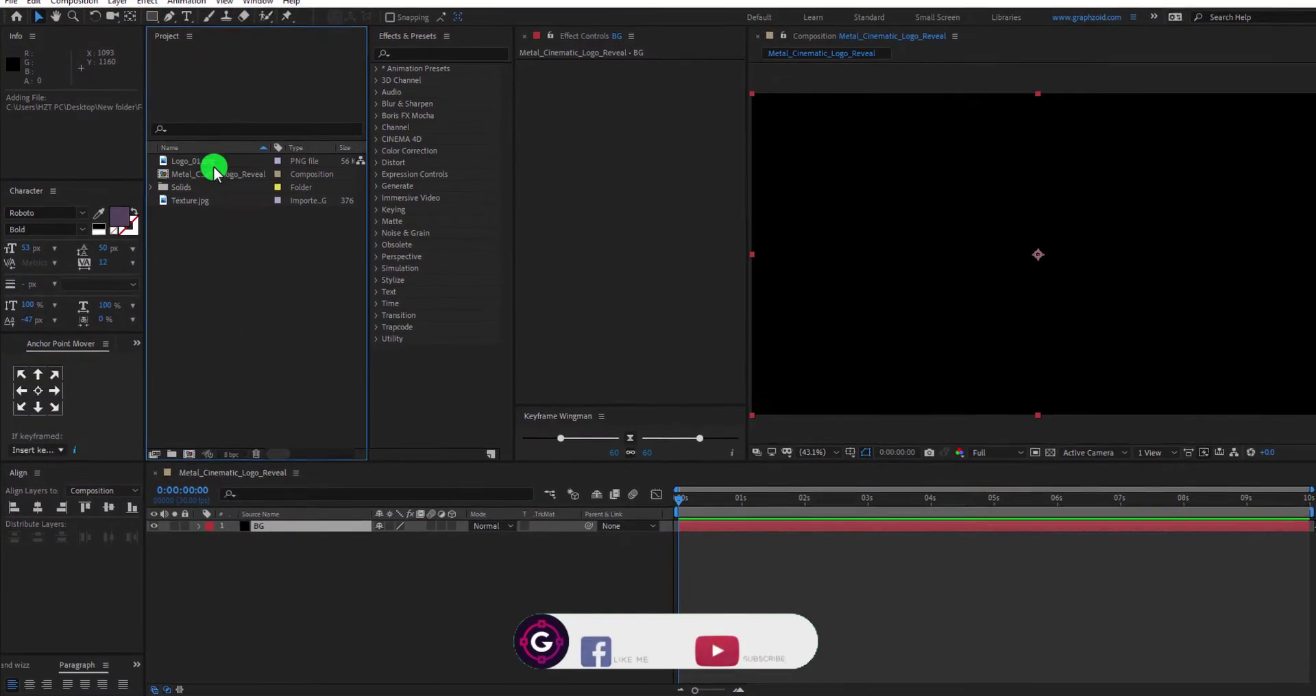
drag(213, 165, 338, 510)
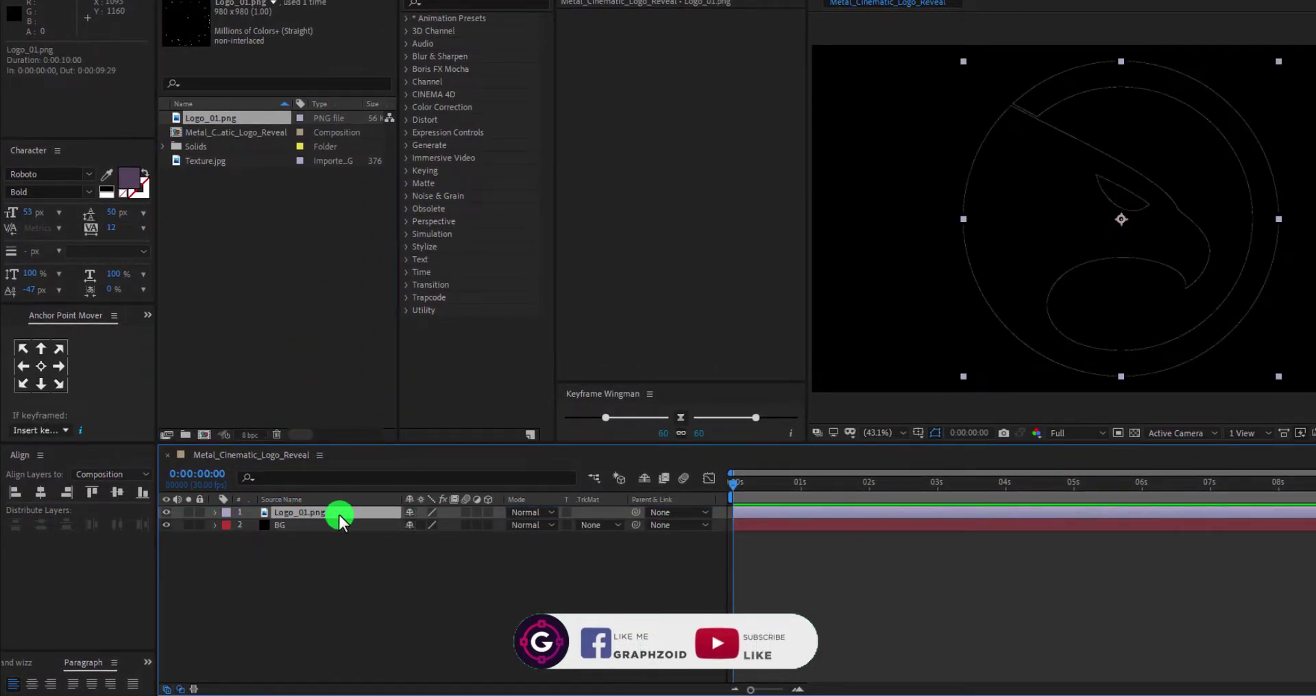
key(s)
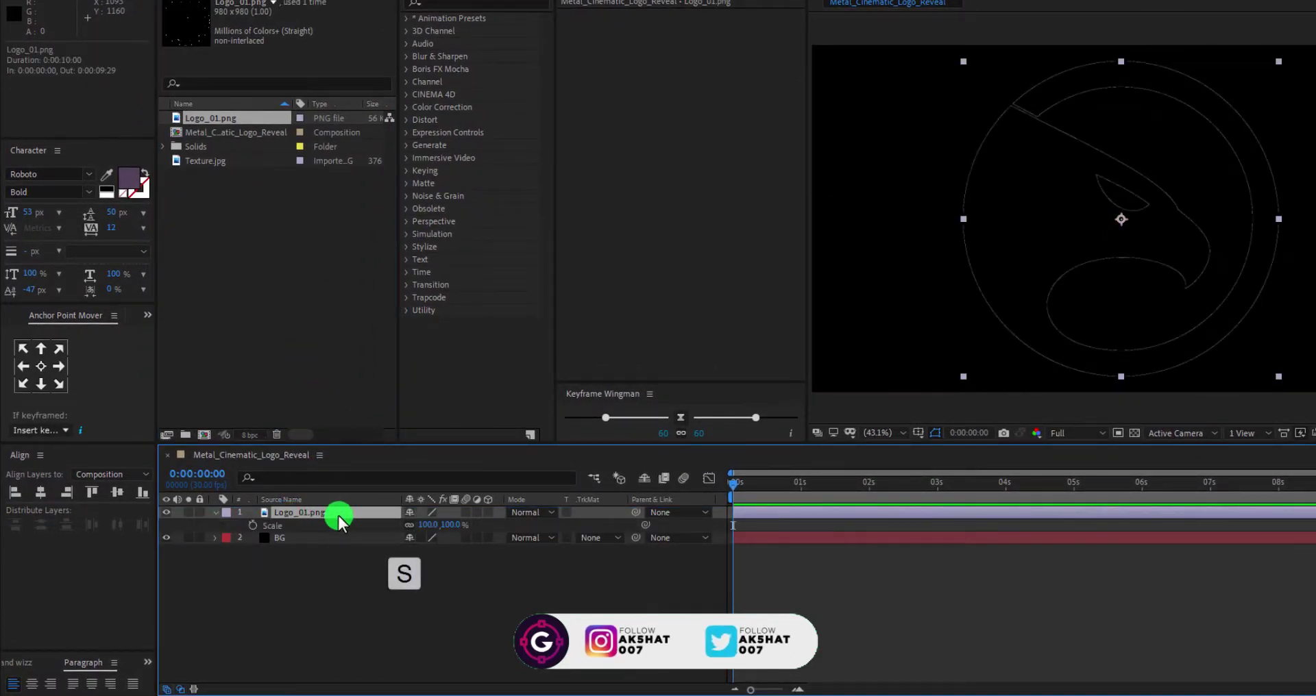
click(446, 525)
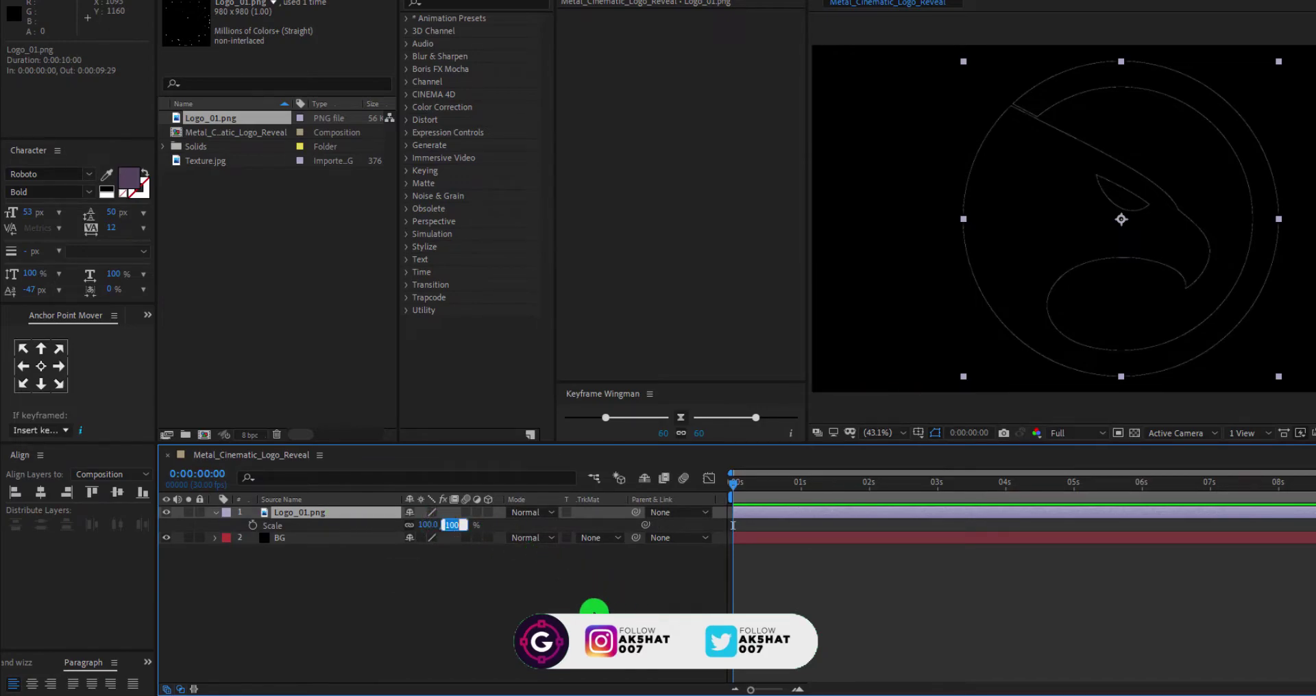
text(57)
click(470, 587)
Pre-compose the logo layer into a new composition named Logo_Comp.
click(215, 512)
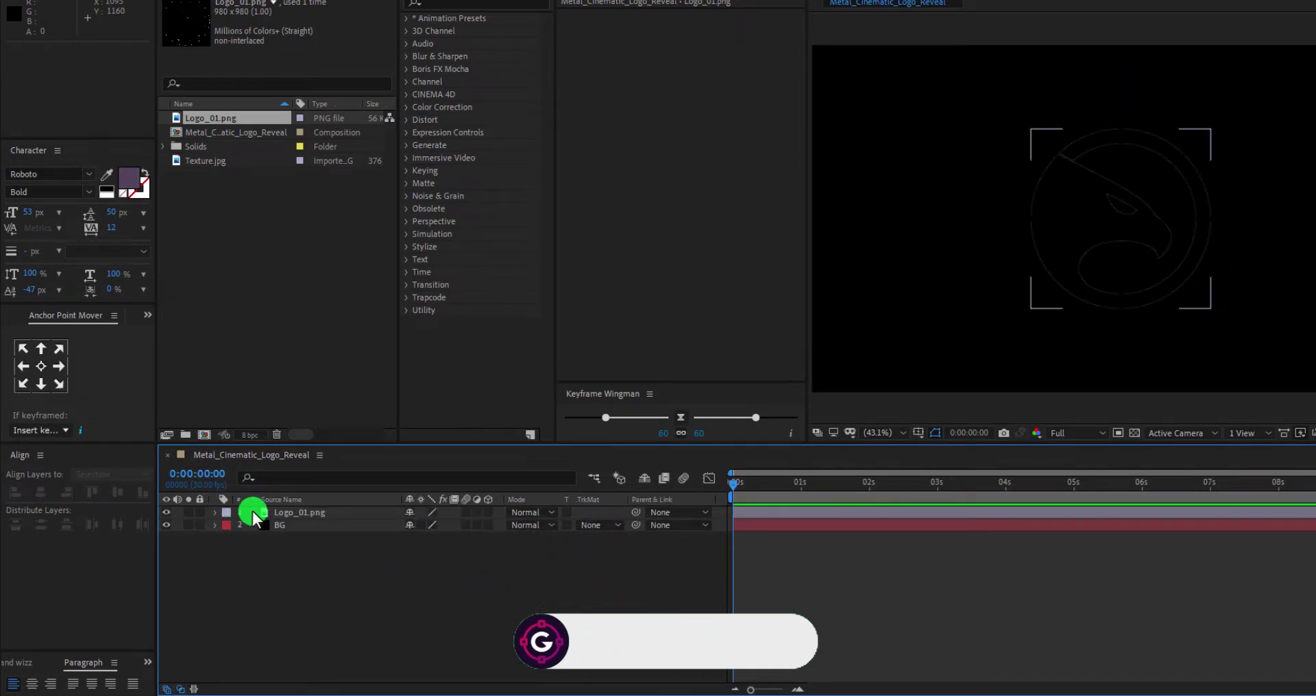
right_click(279, 512)
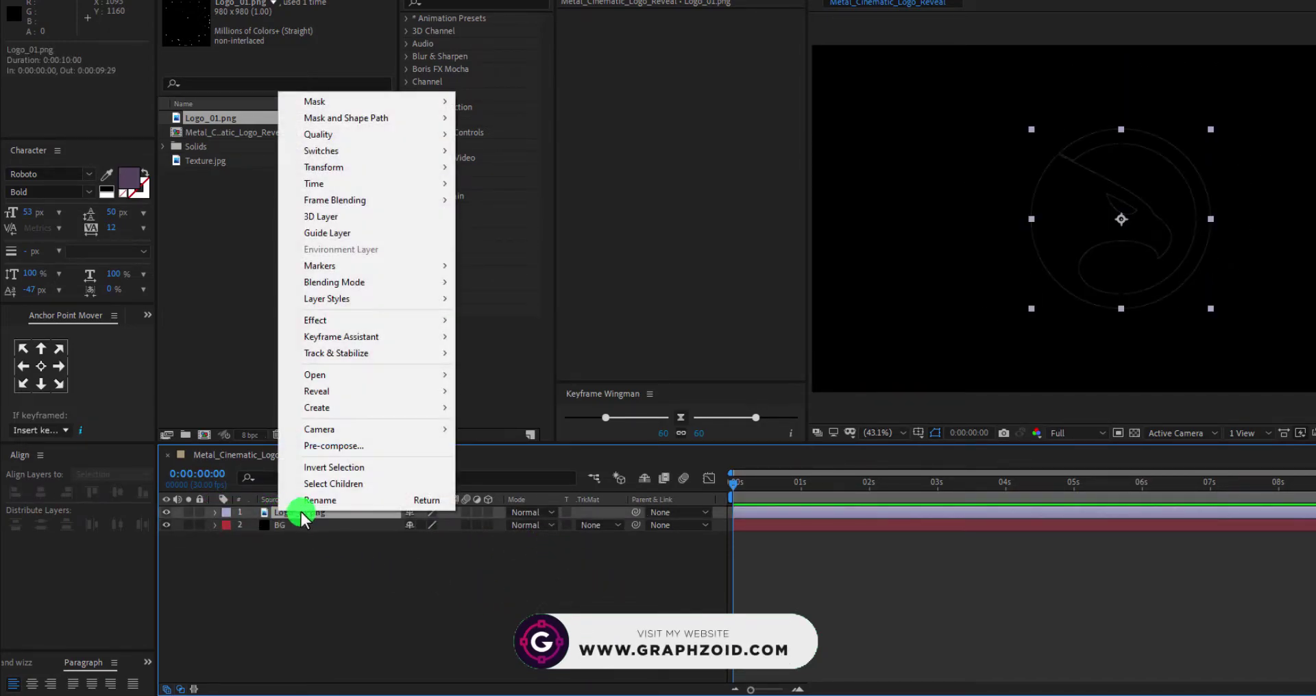
click(348, 449)
text(Logo_Comp)
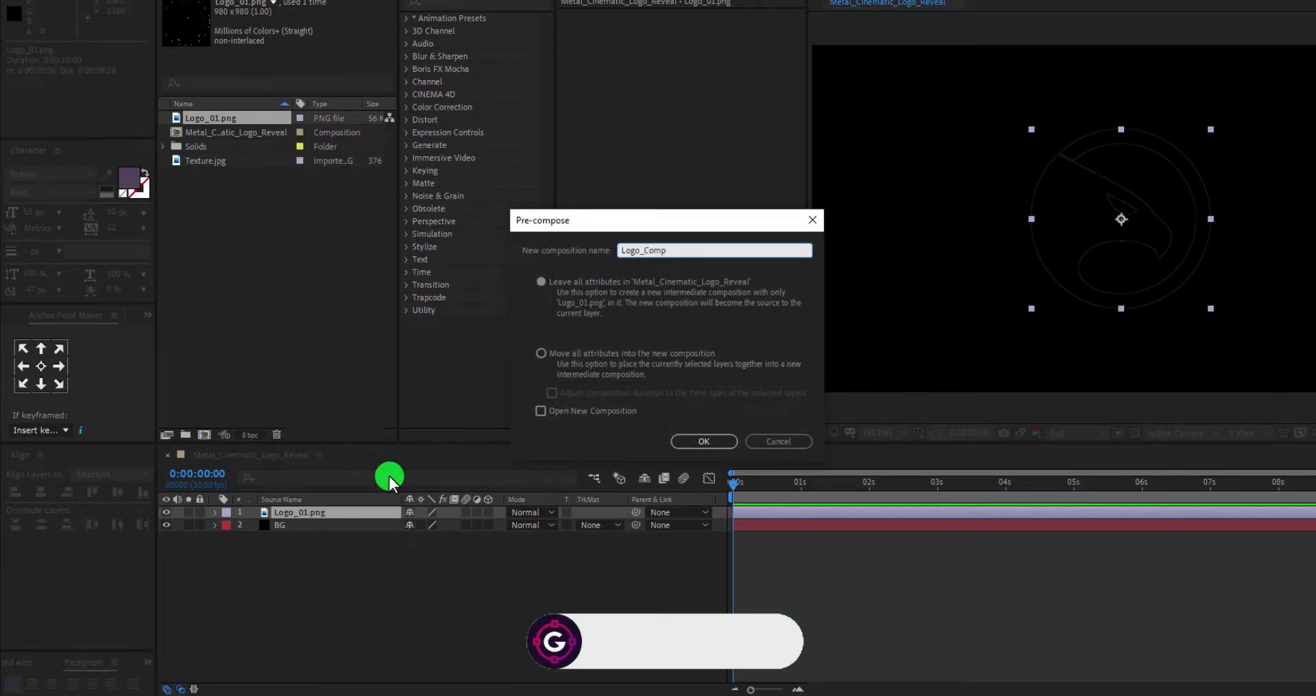
key(Return)
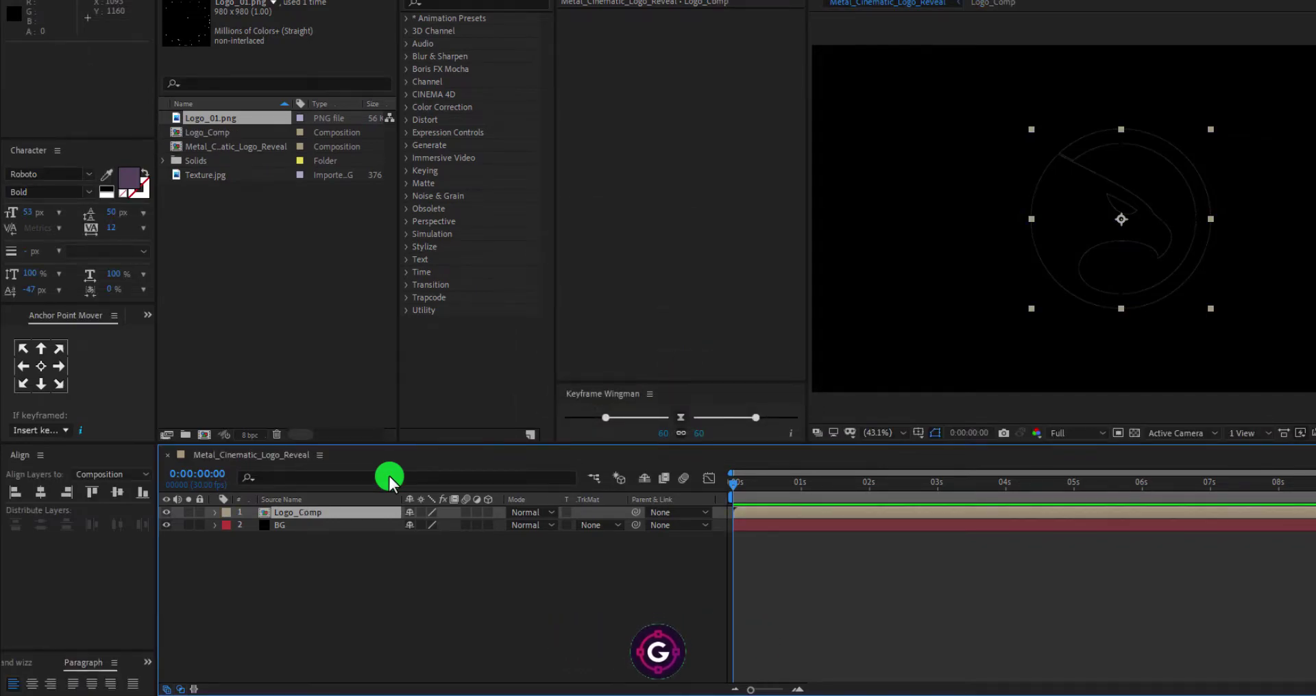
click(420, 541)
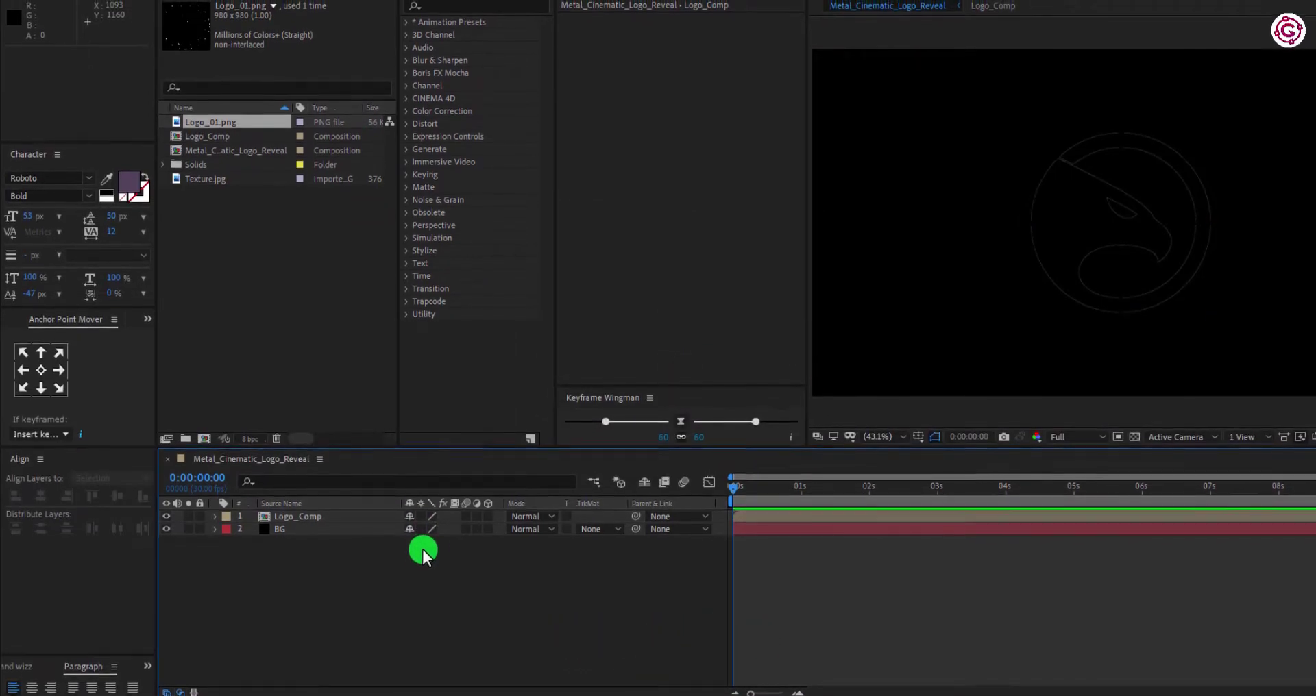
Apply CC Light Sweep to Logo_Comp with edge thickness 2, Cutout light reception and width 200.
click(491, 59)
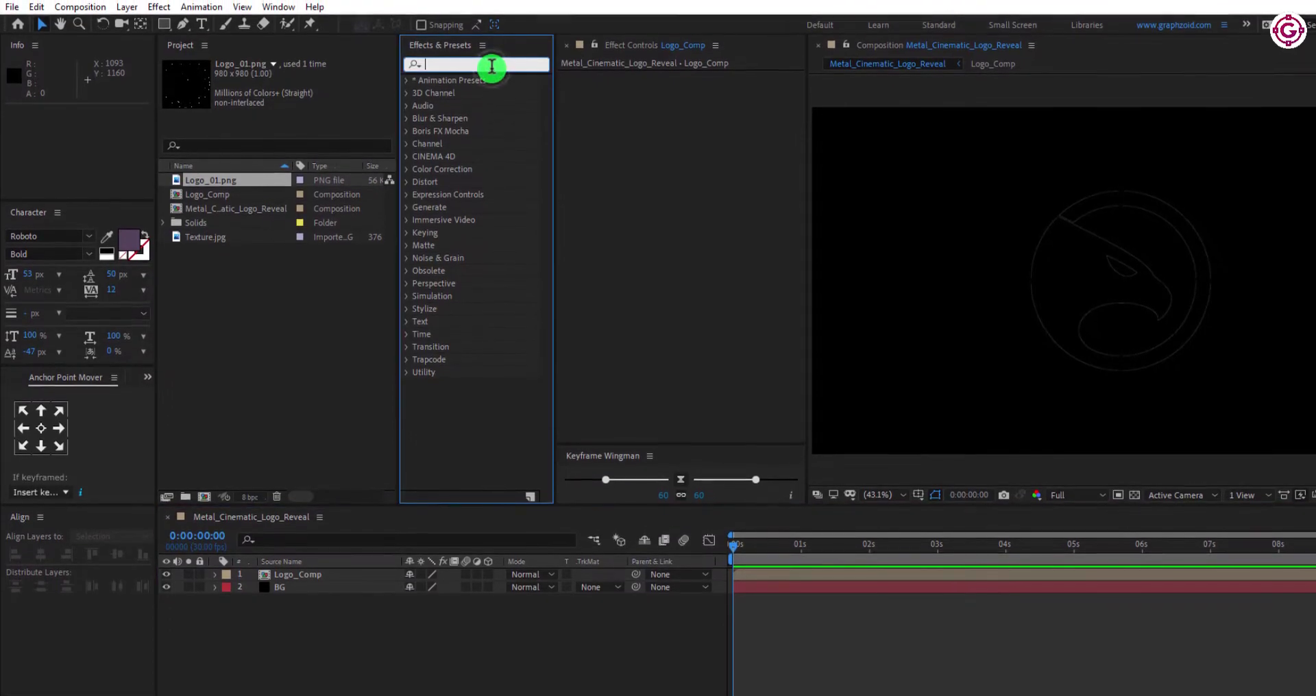
text(cc li)
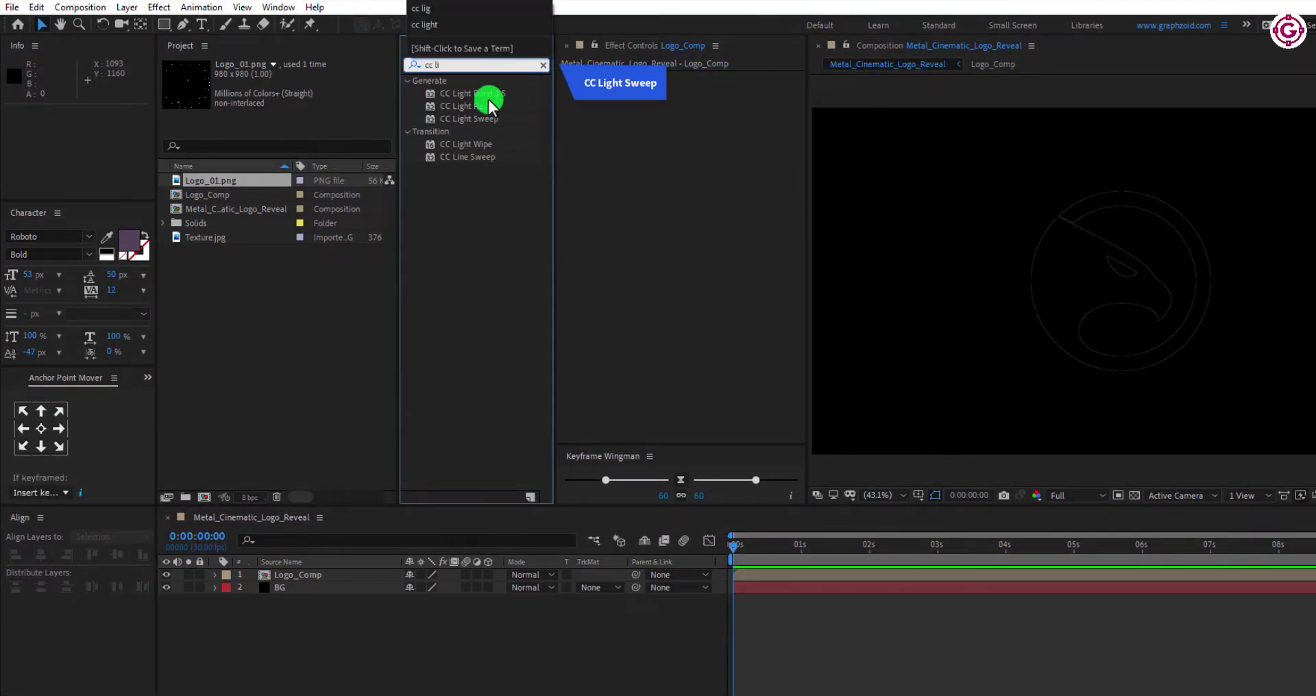
drag(483, 120, 338, 579)
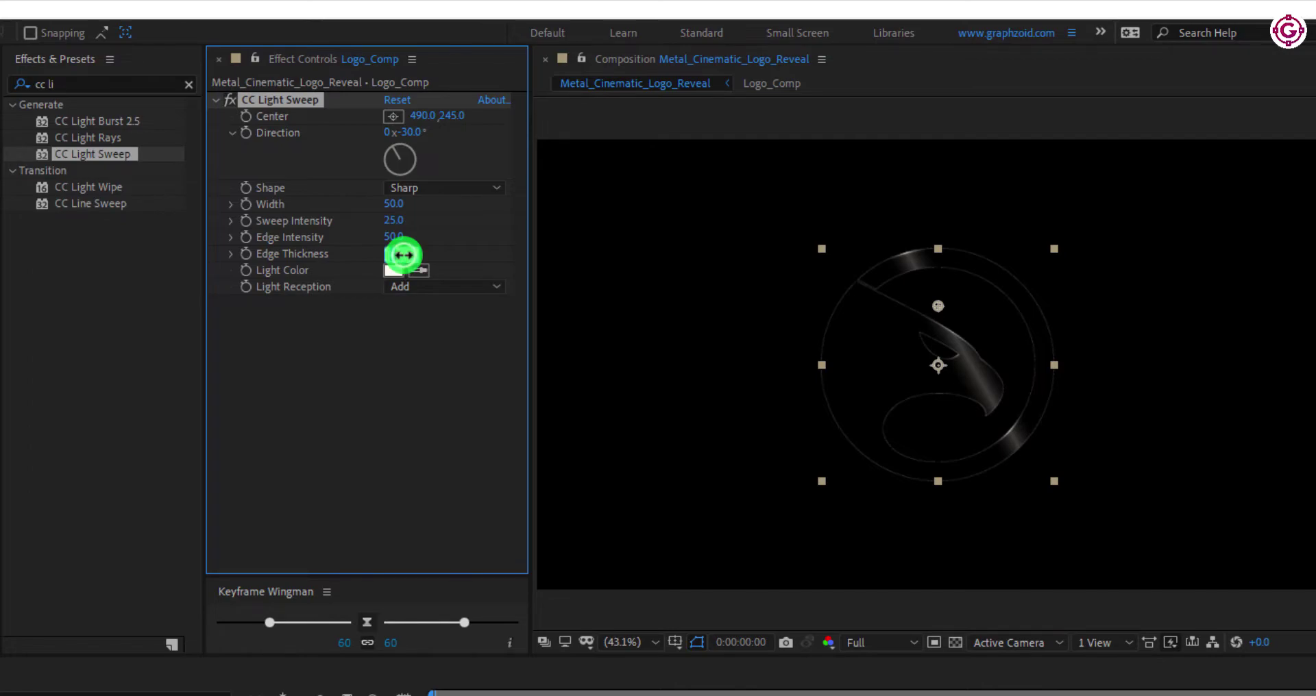
drag(403, 255, 407, 361)
click(447, 285)
click(443, 349)
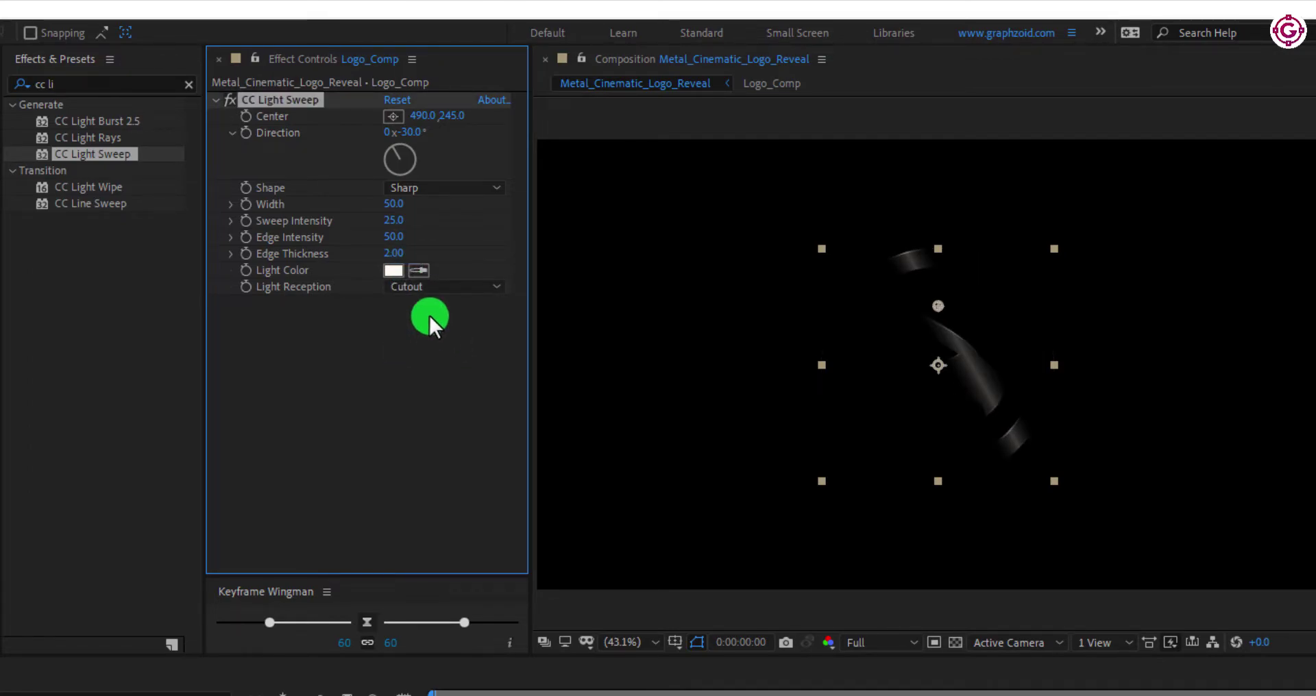
click(398, 203)
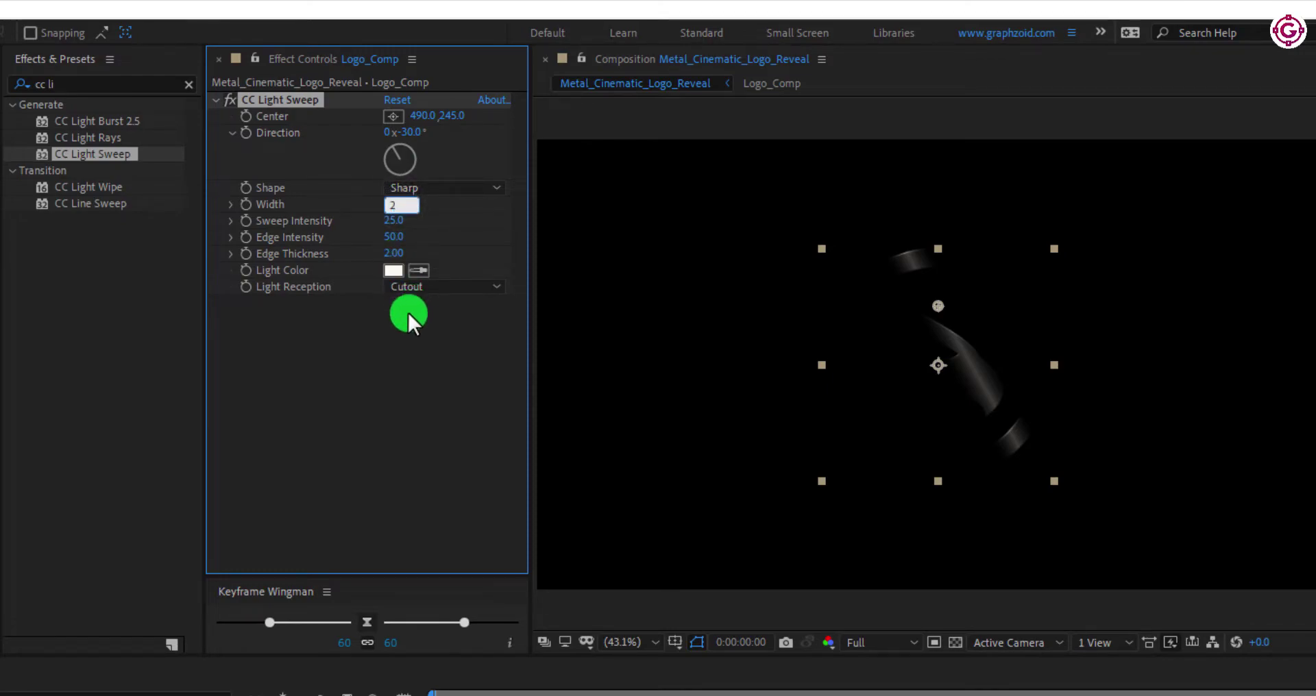
text(200)
click(400, 319)
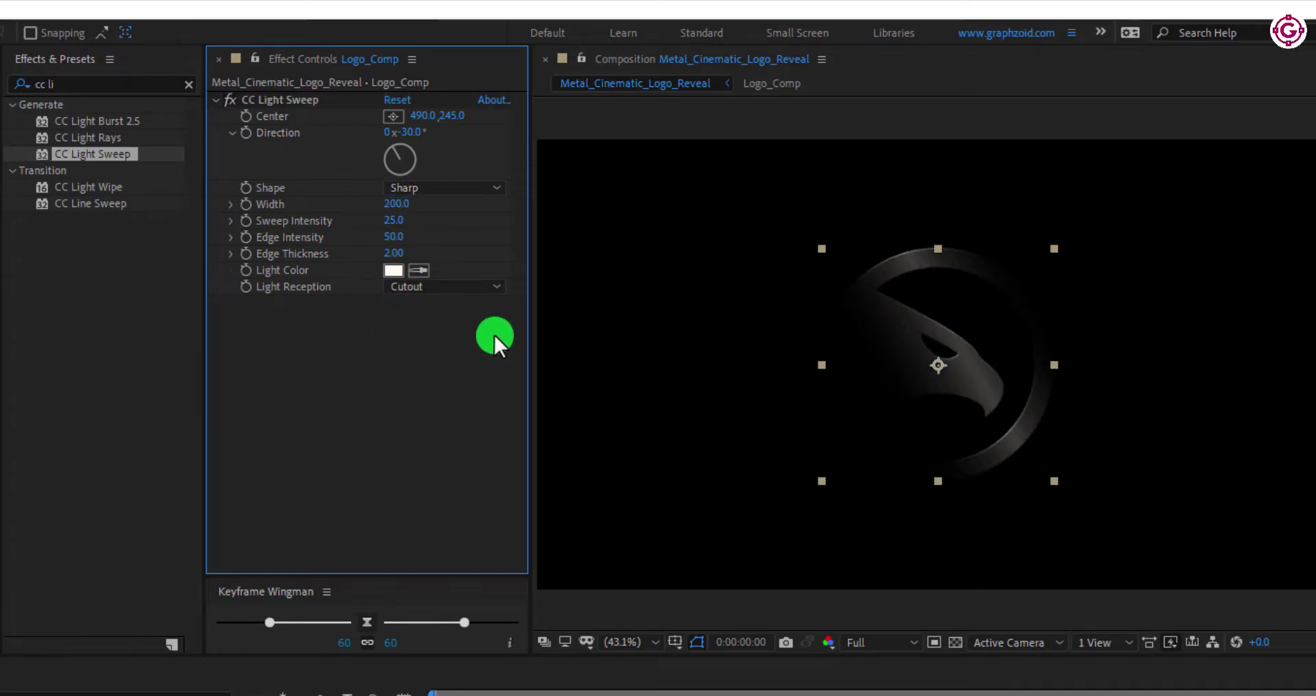
Keyframe the light sweep Center at the lower left at 0s and the upper right at 7s.
click(293, 101)
drag(935, 307, 1136, 262)
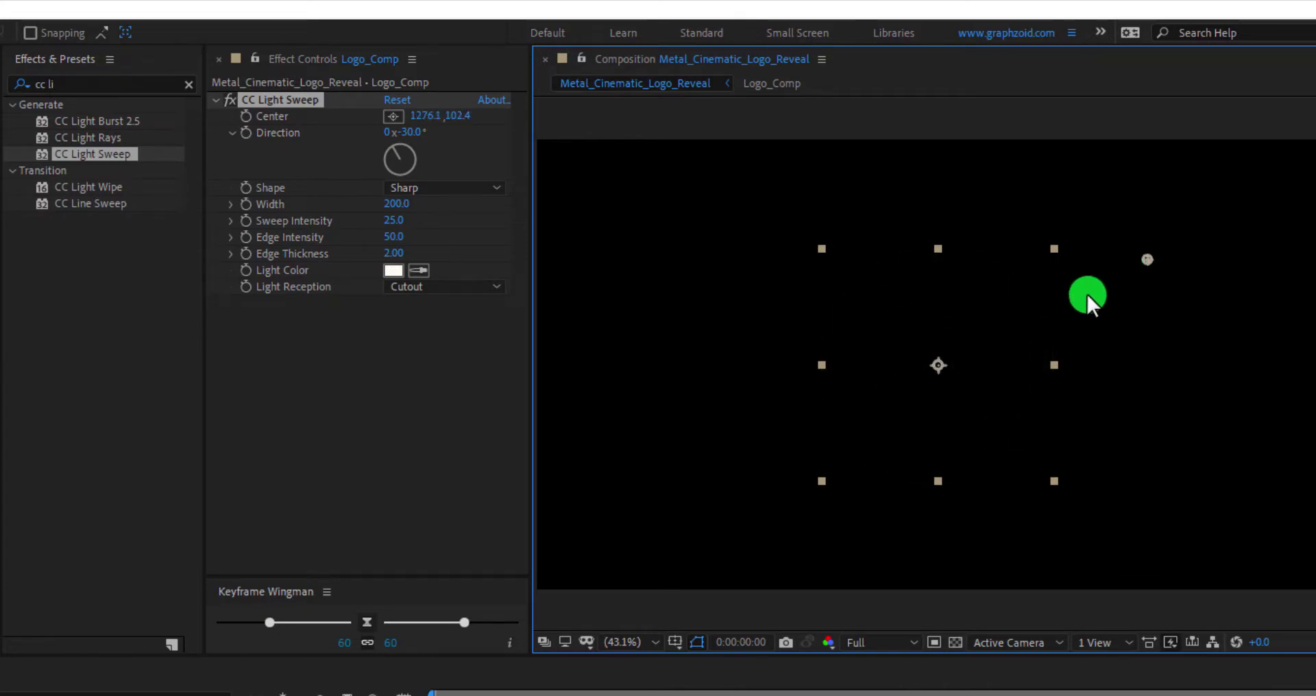
drag(1085, 299, 754, 501)
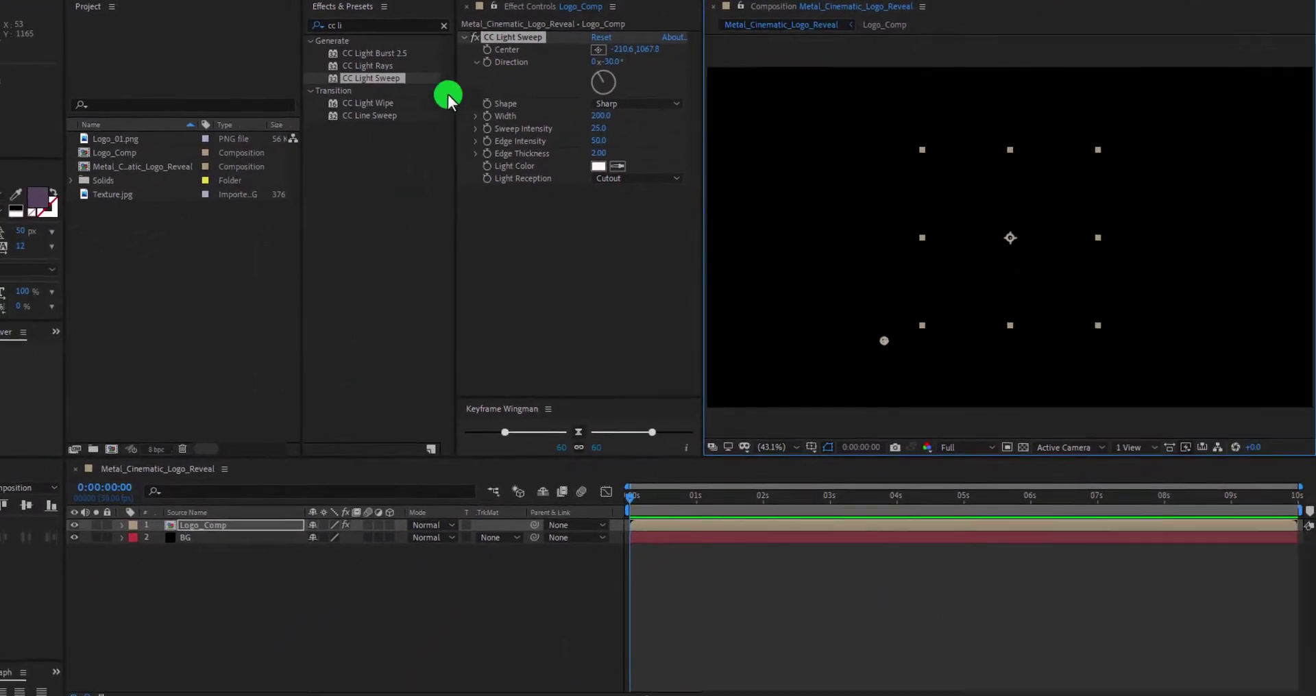
click(493, 48)
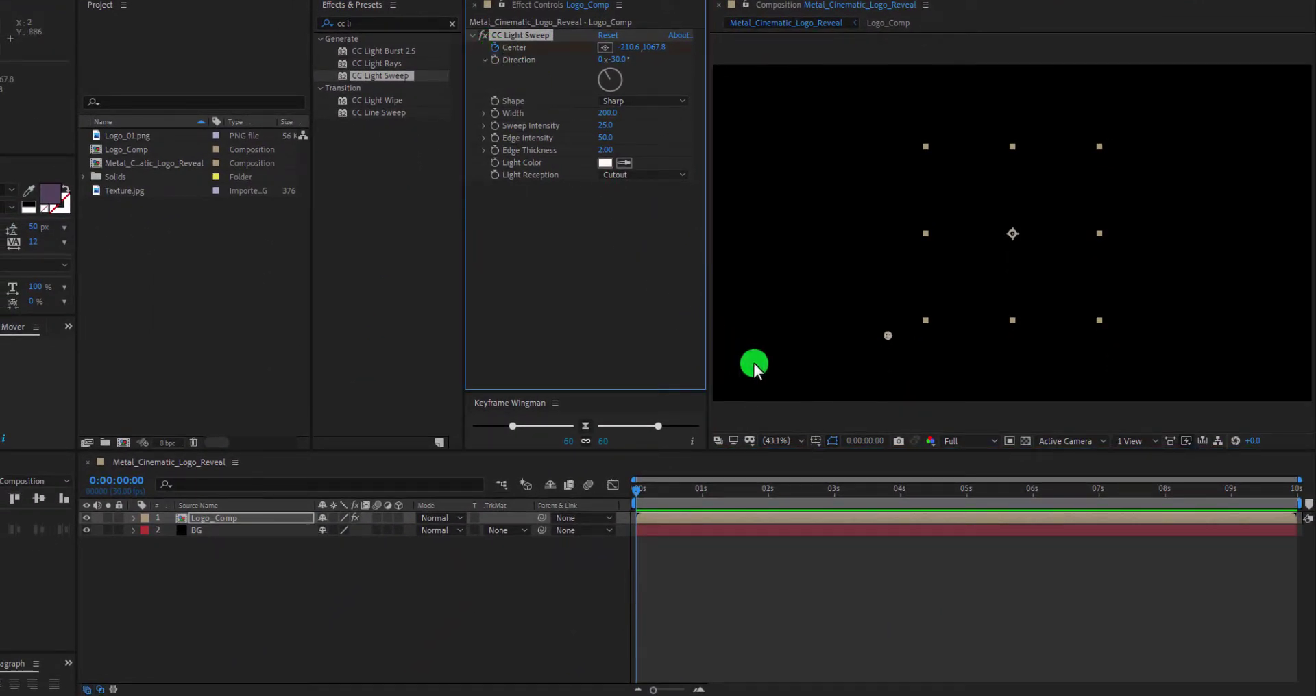
click(1099, 496)
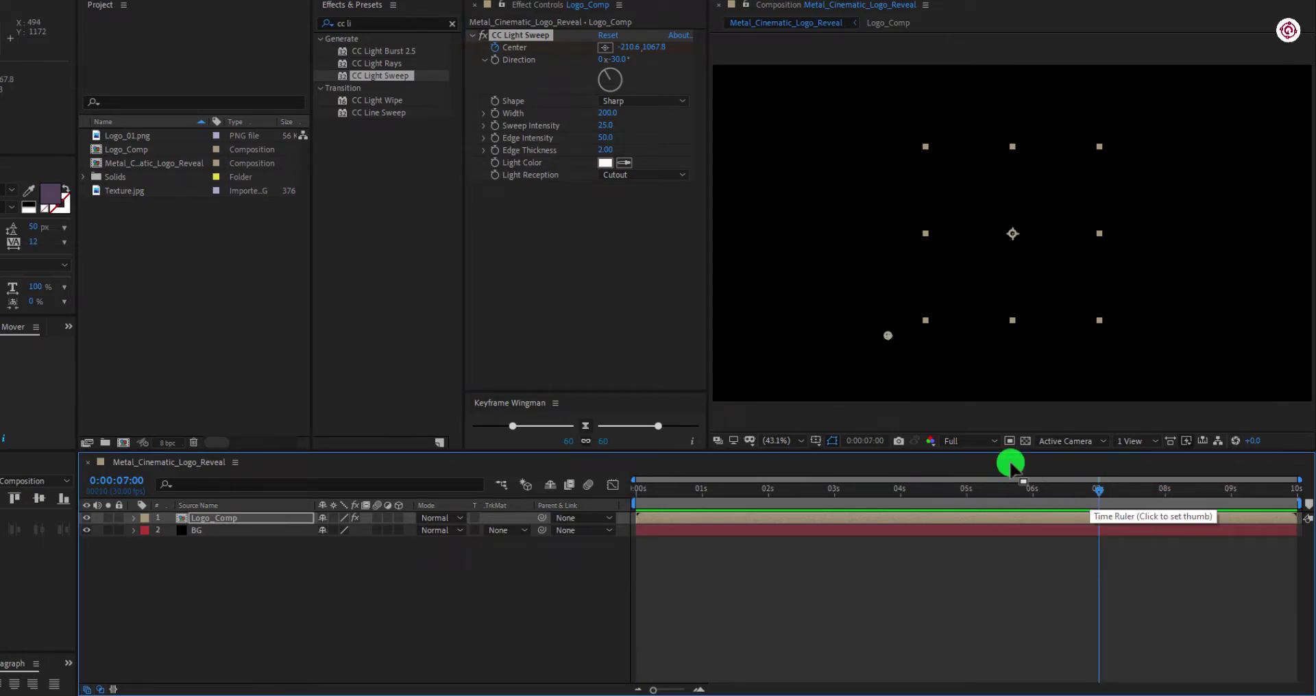
click(887, 346)
drag(888, 338, 1167, 171)
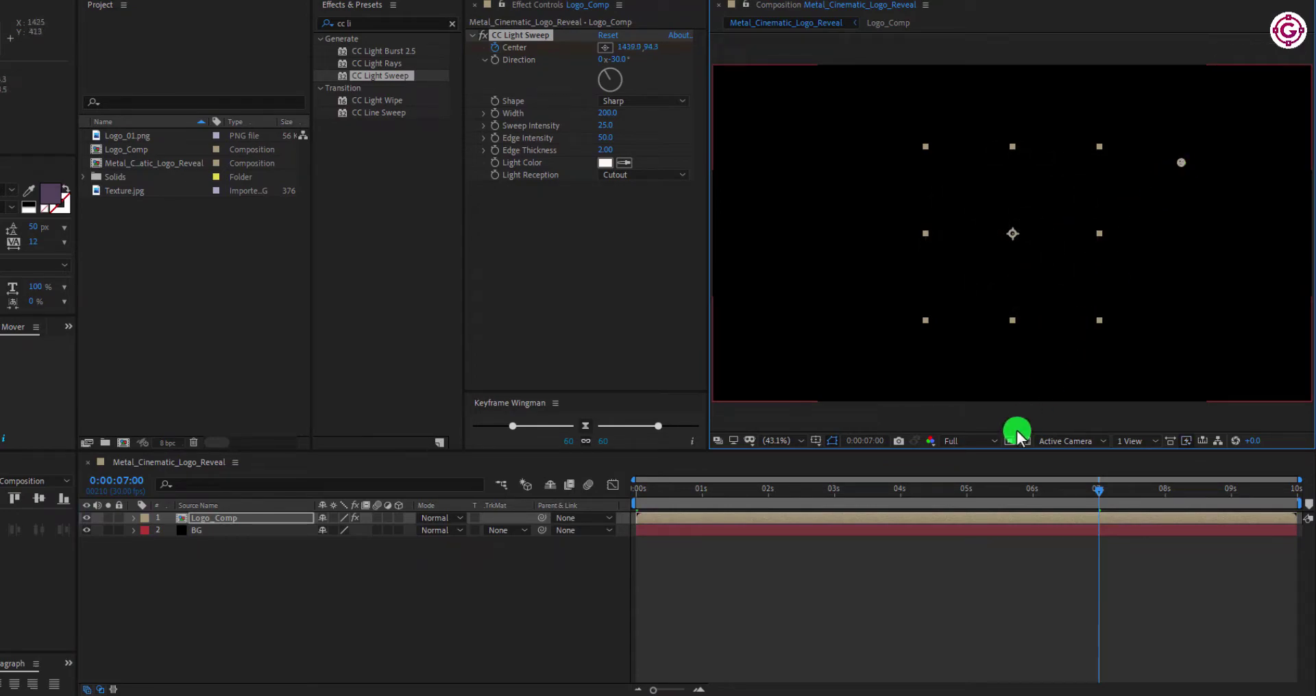
Easy-ease both Center keyframes and reshape the speed graph to start fast and trail off.
click(680, 515)
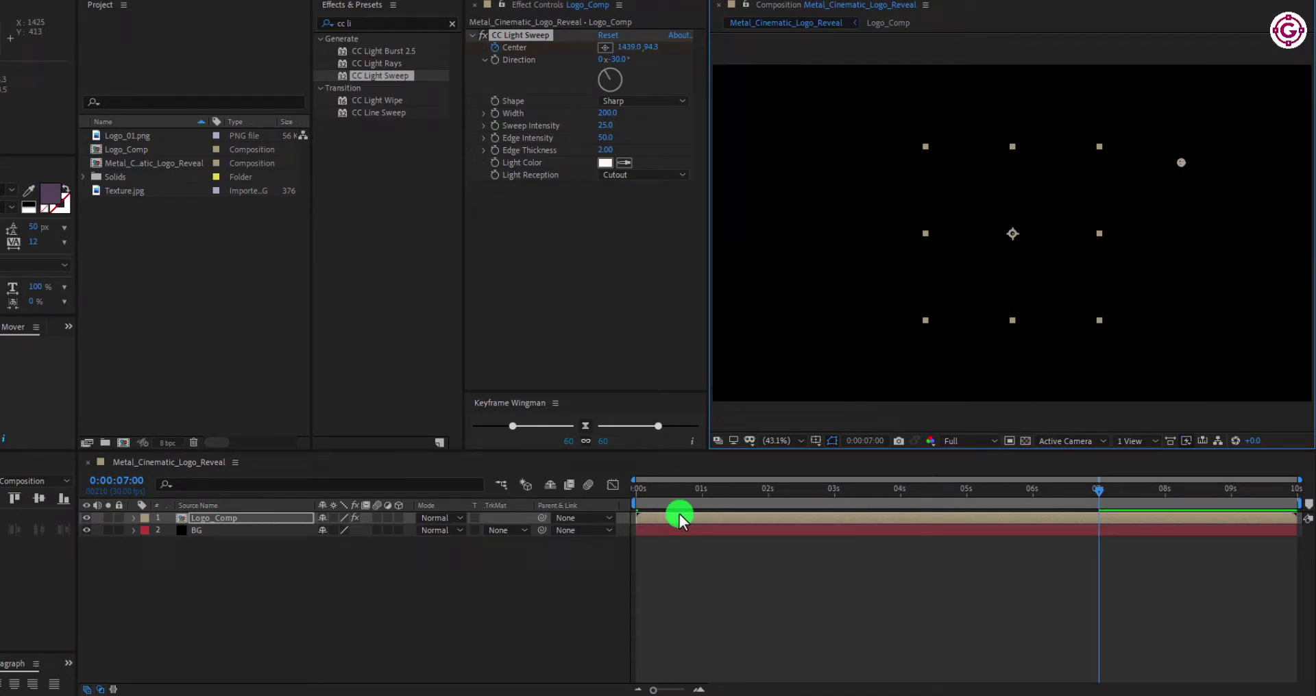
key(u)
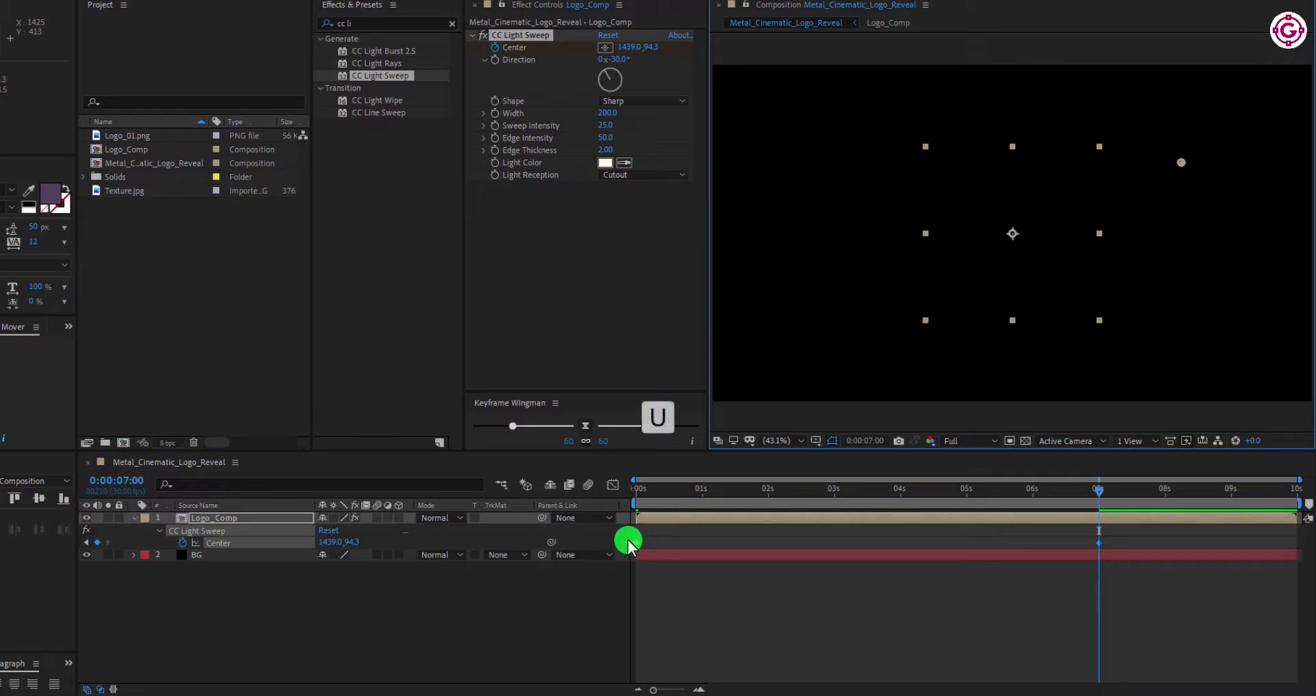
mouse_move(626, 538)
mouse_down()
mouse_move(1143, 549)
mouse_move(620, 558)
mouse_up()
key(F9)
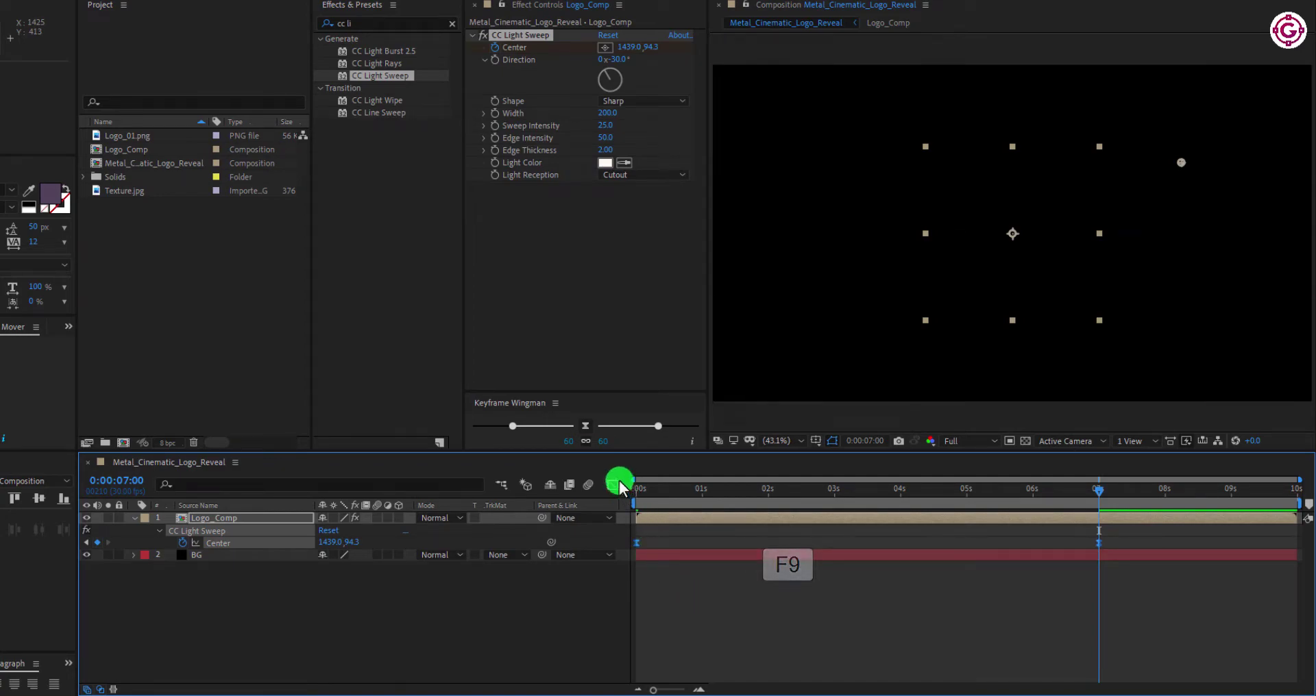
click(617, 485)
click(1090, 641)
drag(1020, 651, 868, 650)
drag(707, 649, 647, 653)
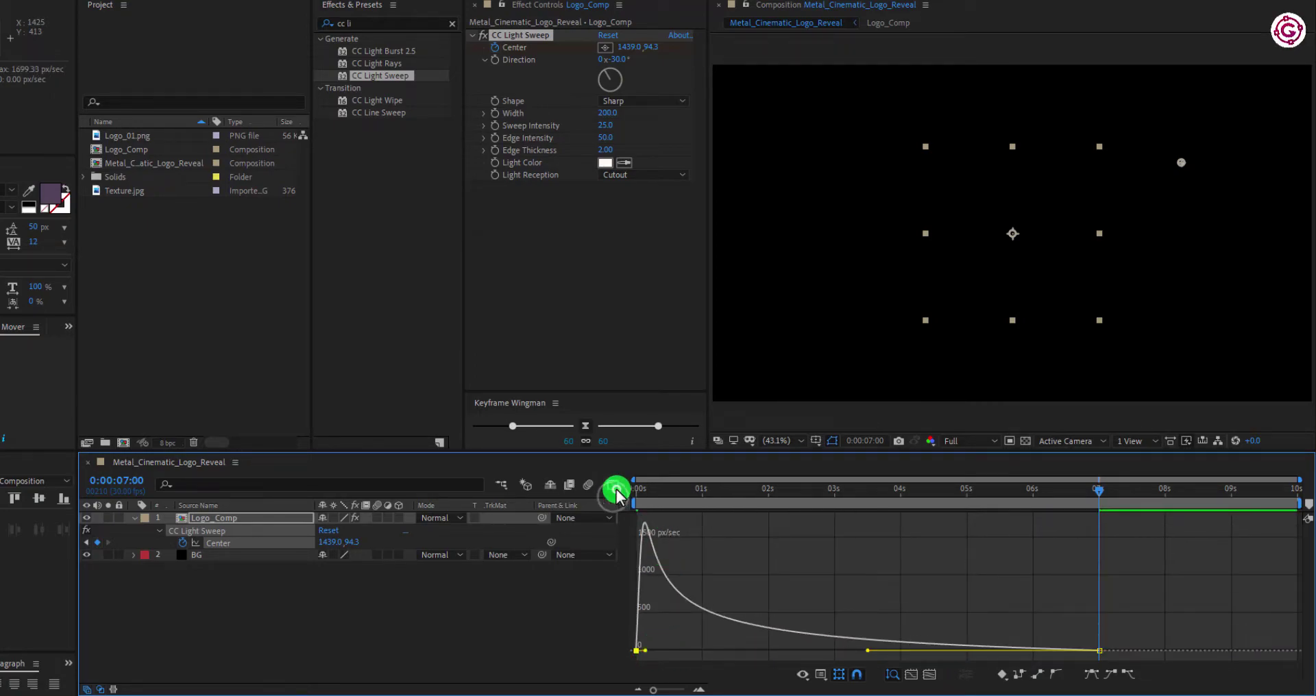
click(613, 486)
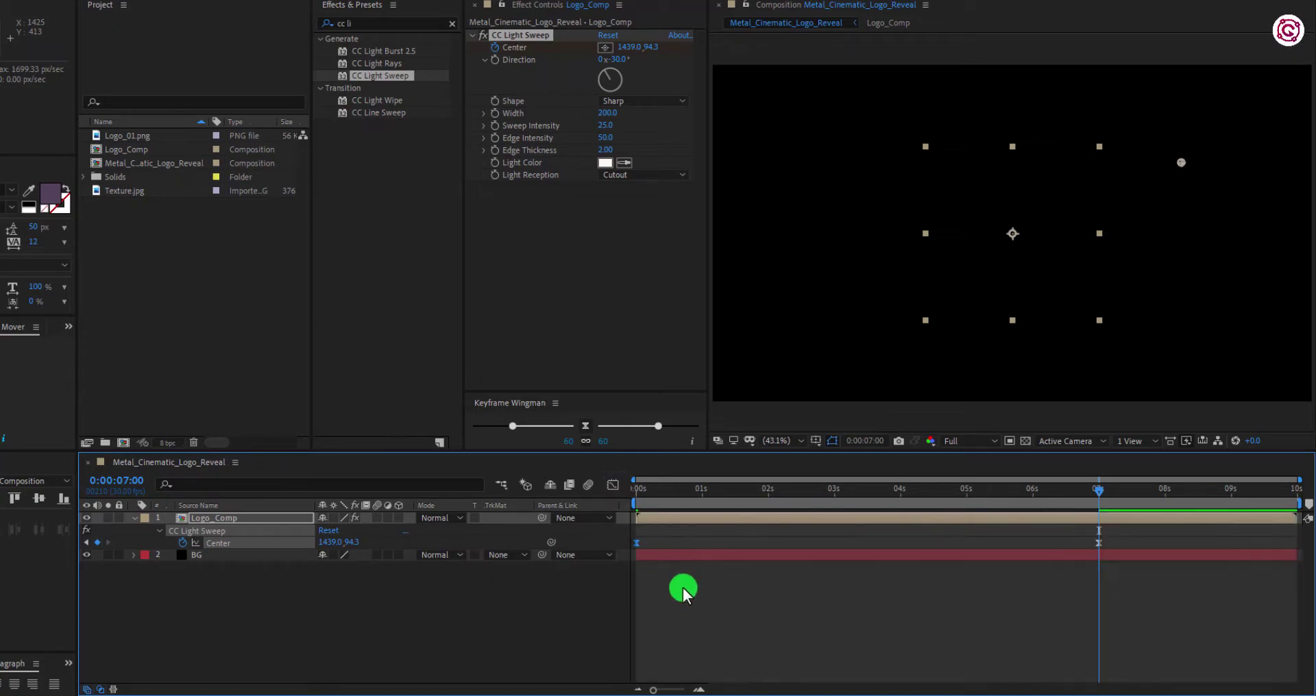
Keyframe Logo_Comp's Scale at 70% at 0 seconds and 57% at 7 seconds.
click(258, 516)
key(s)
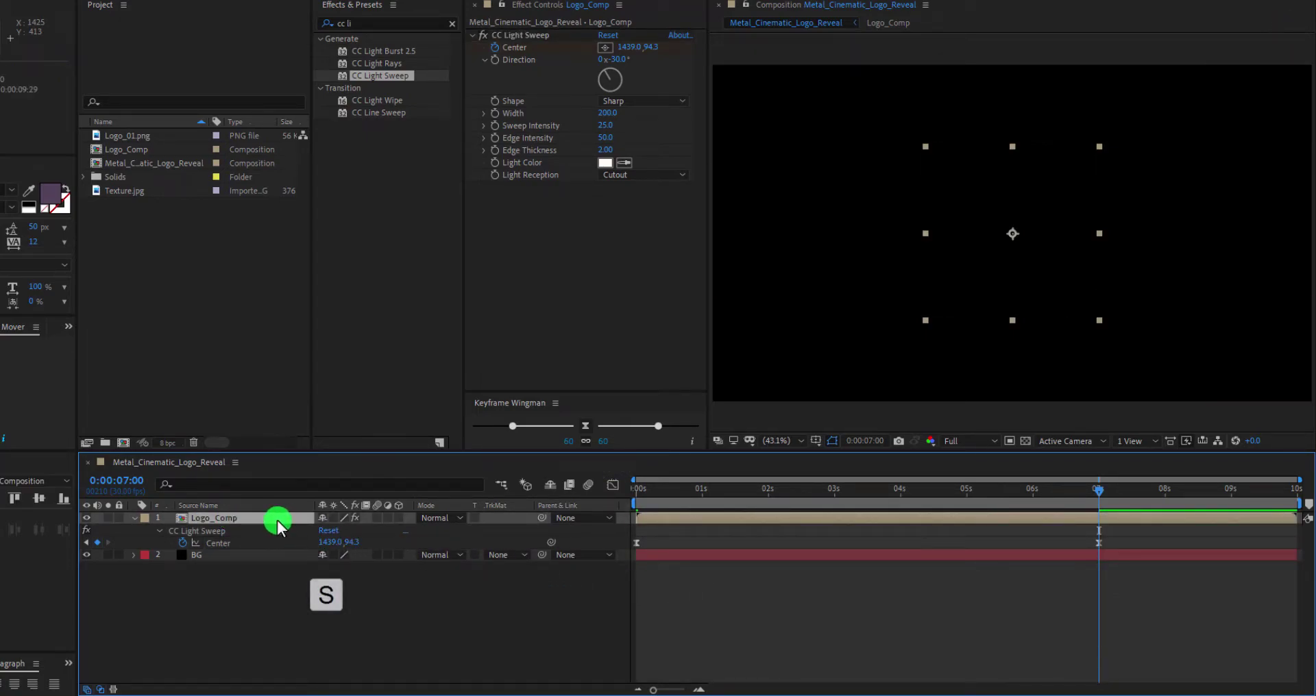
drag(663, 496, 603, 504)
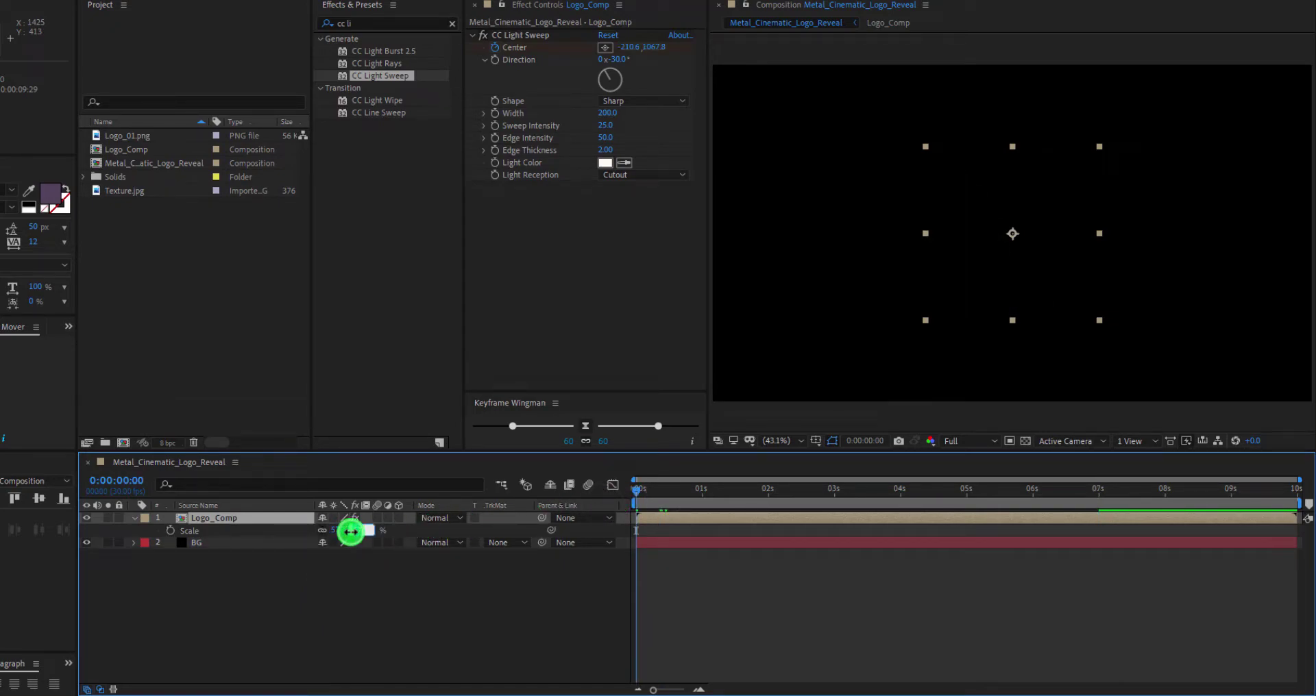
text(70)
click(381, 582)
click(172, 531)
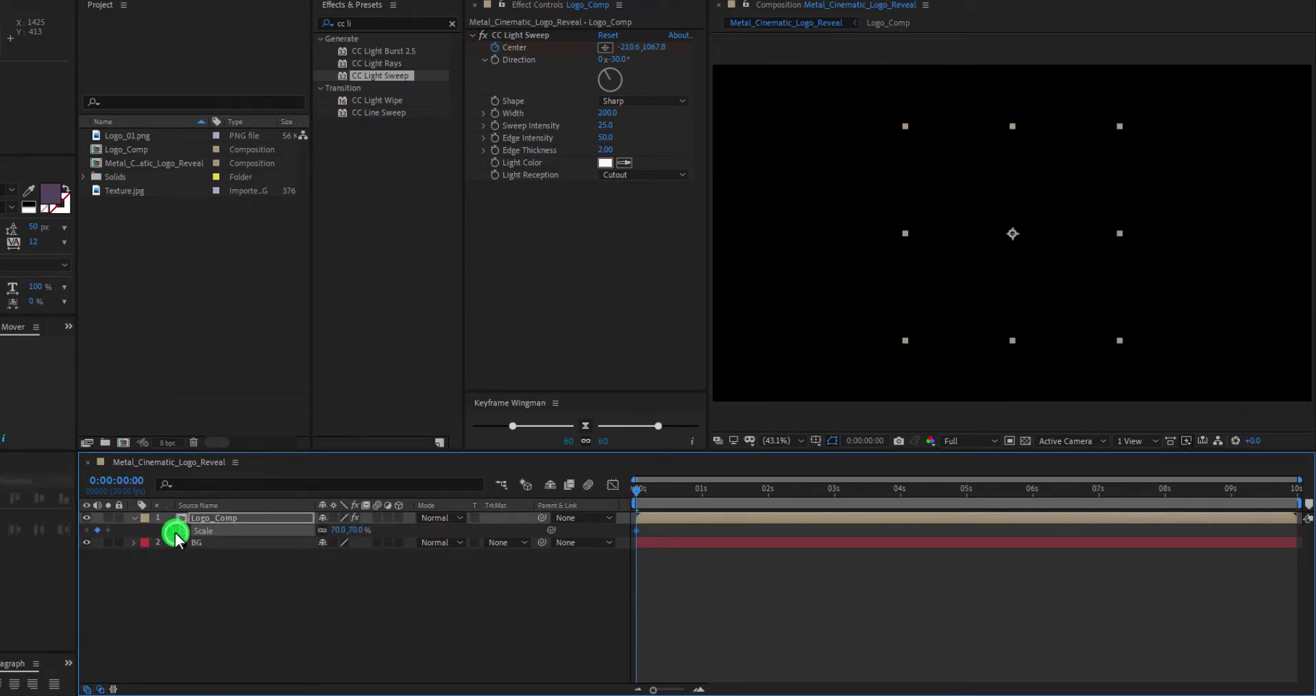
click(194, 531)
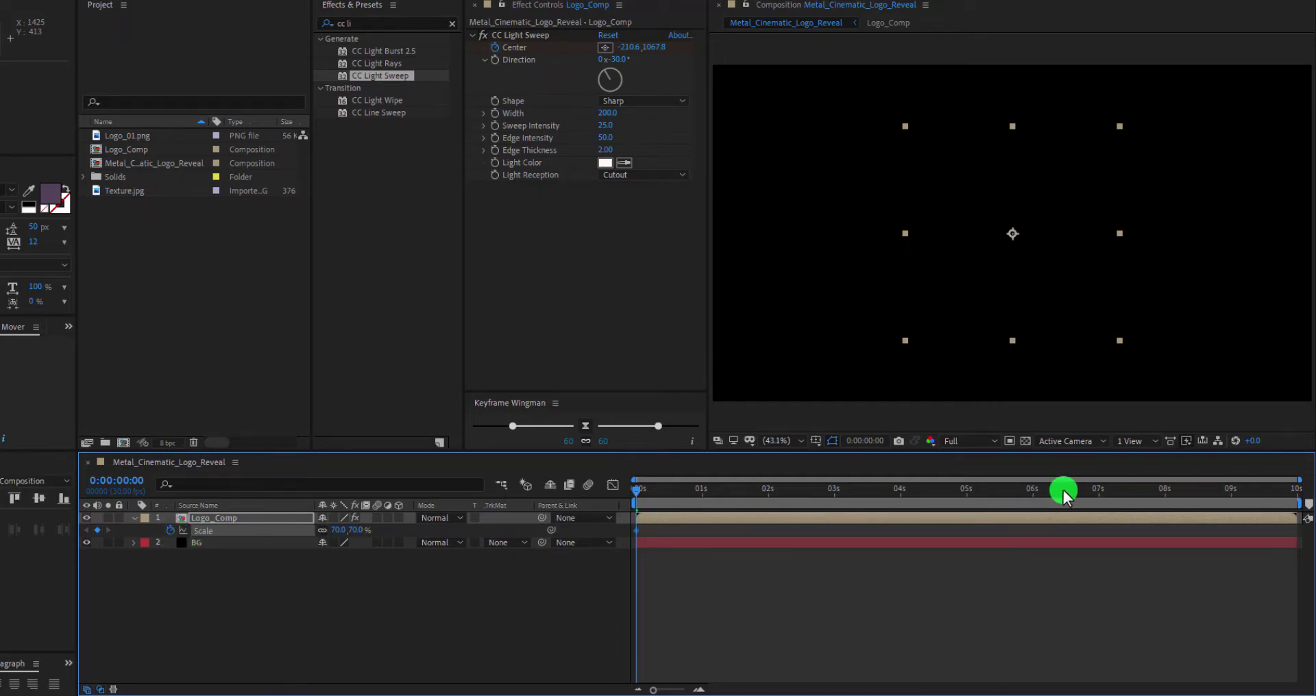
click(1098, 489)
click(356, 530)
text(57)
key(Return)
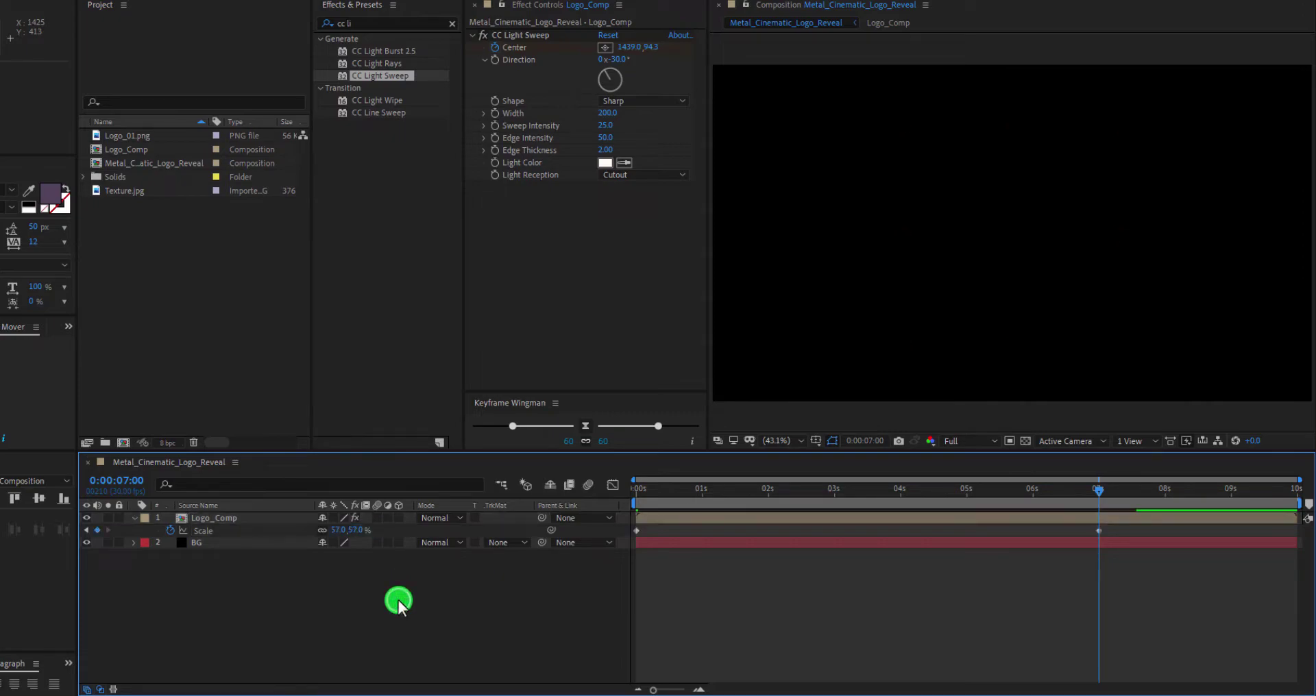
Easy-ease both Scale keyframes and stretch the end influence so it slows gently into 57%.
drag(625, 538, 1142, 524)
key(F9)
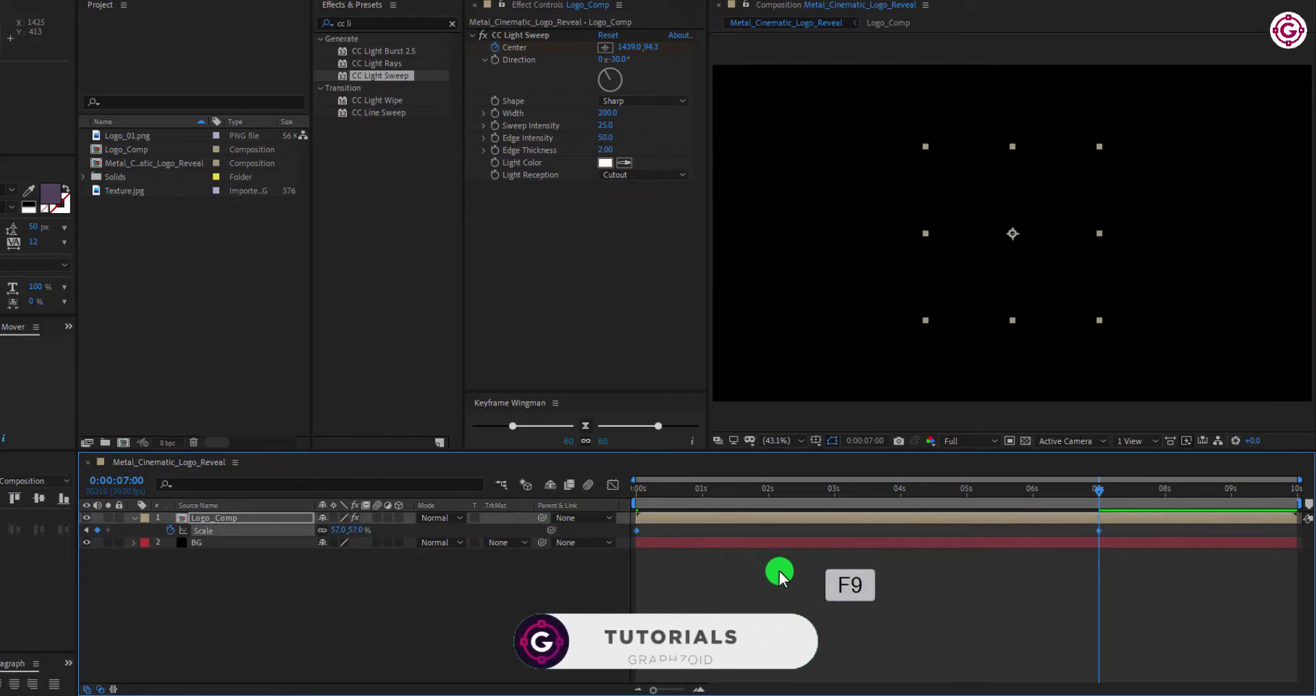
click(613, 486)
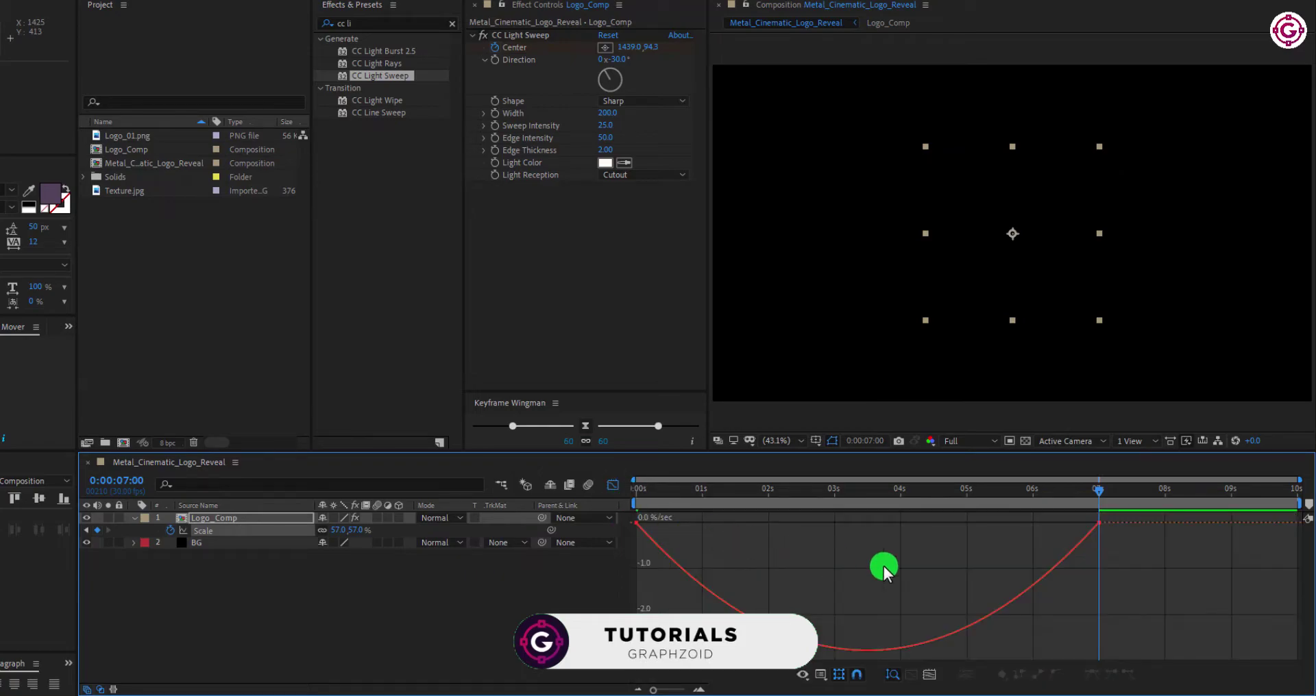
click(1099, 522)
drag(1024, 523, 867, 523)
click(613, 485)
click(613, 486)
click(606, 483)
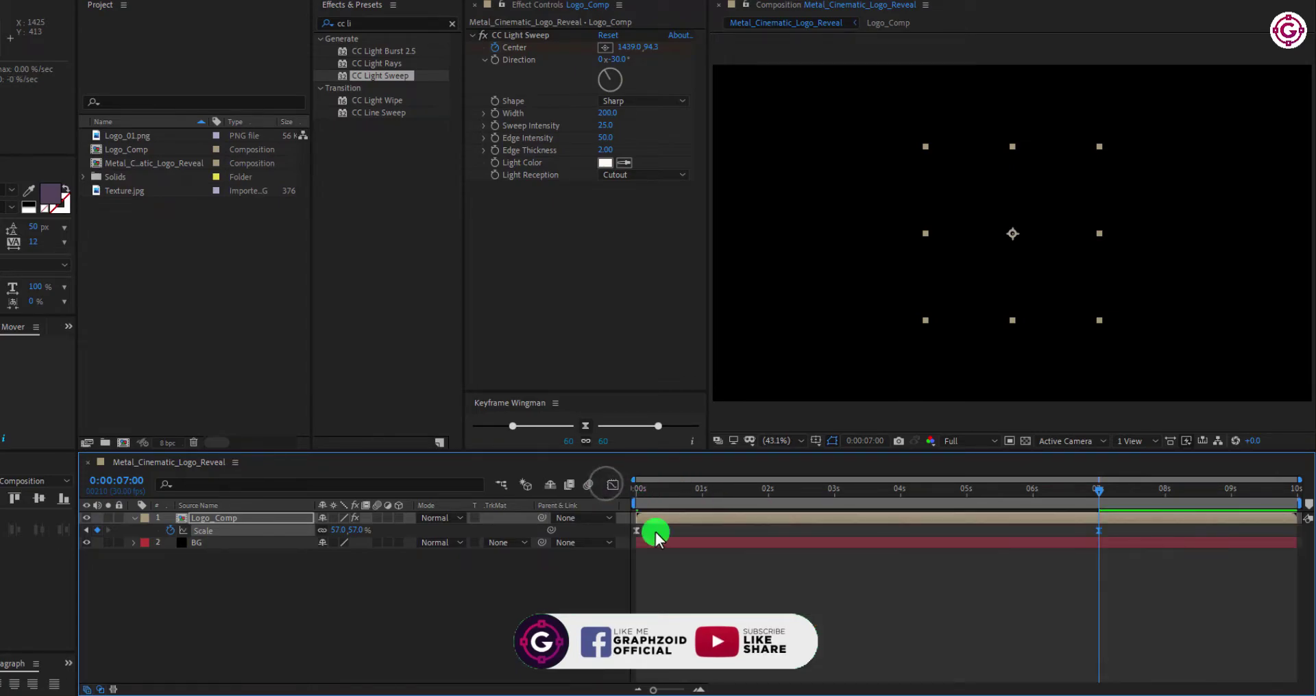
click(670, 552)
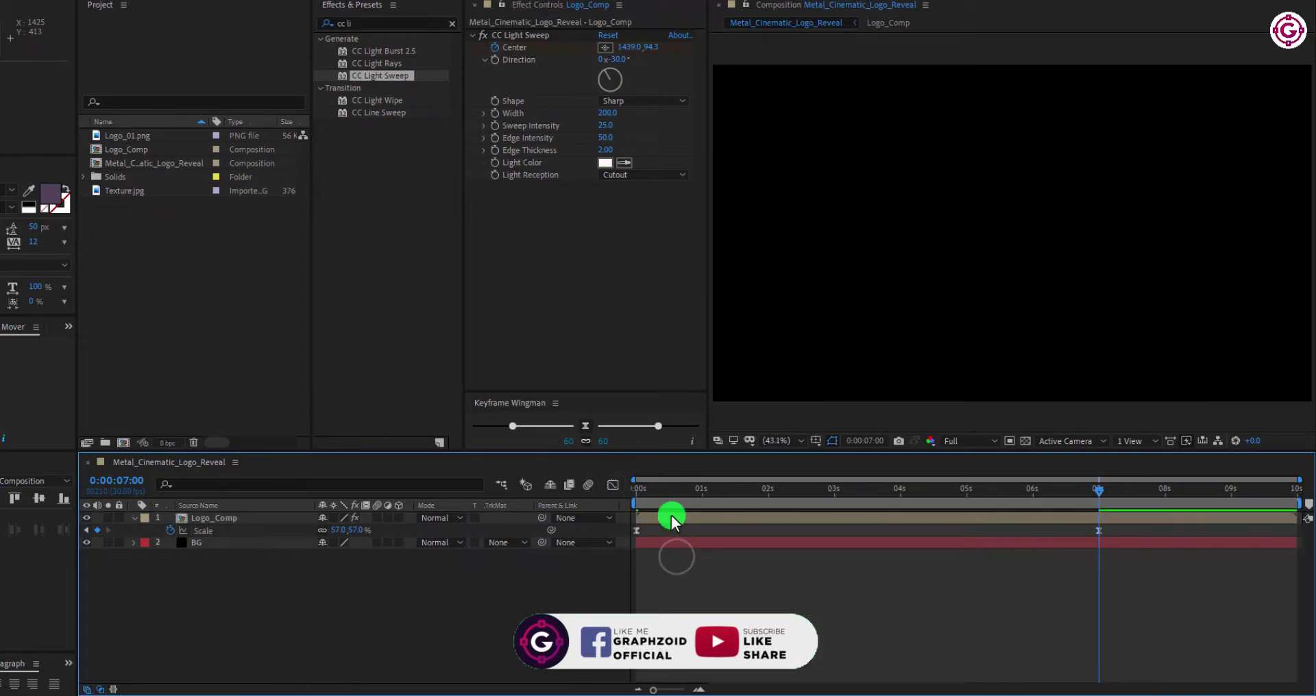
click(133, 519)
Add Texture.jpg below Logo_Comp in the timeline and turn off its visibility.
drag(145, 193, 238, 526)
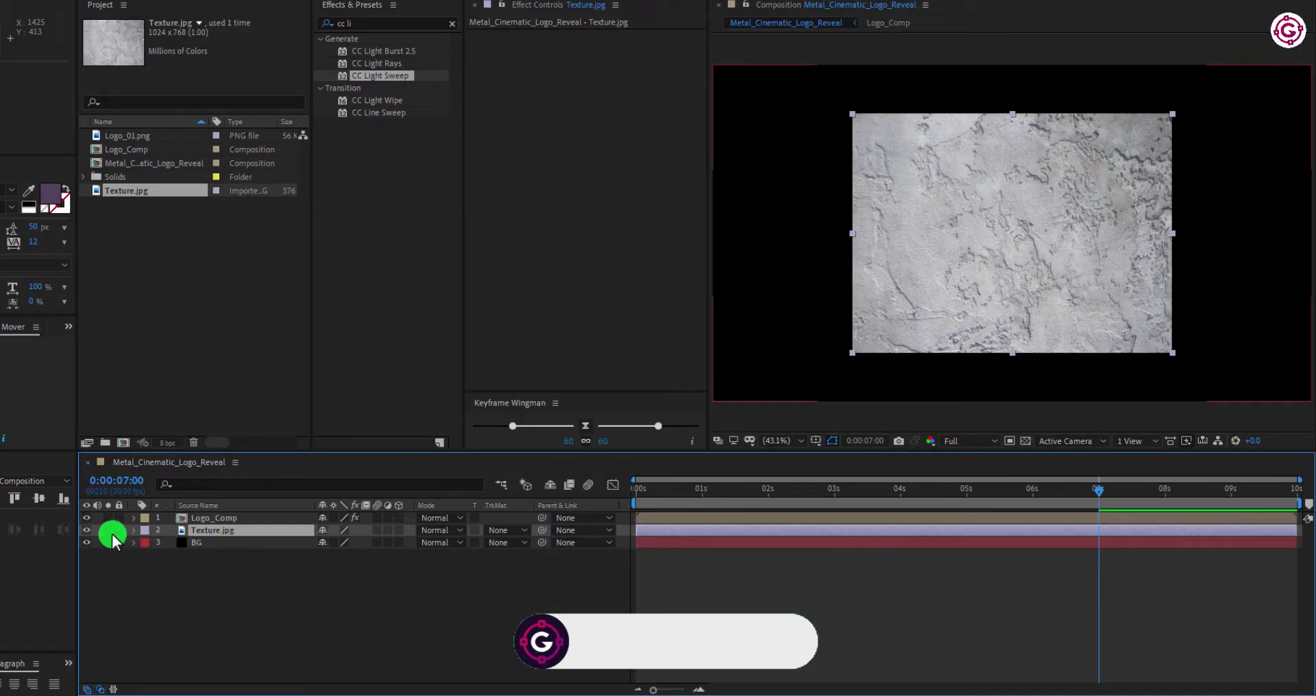
click(87, 531)
click(211, 581)
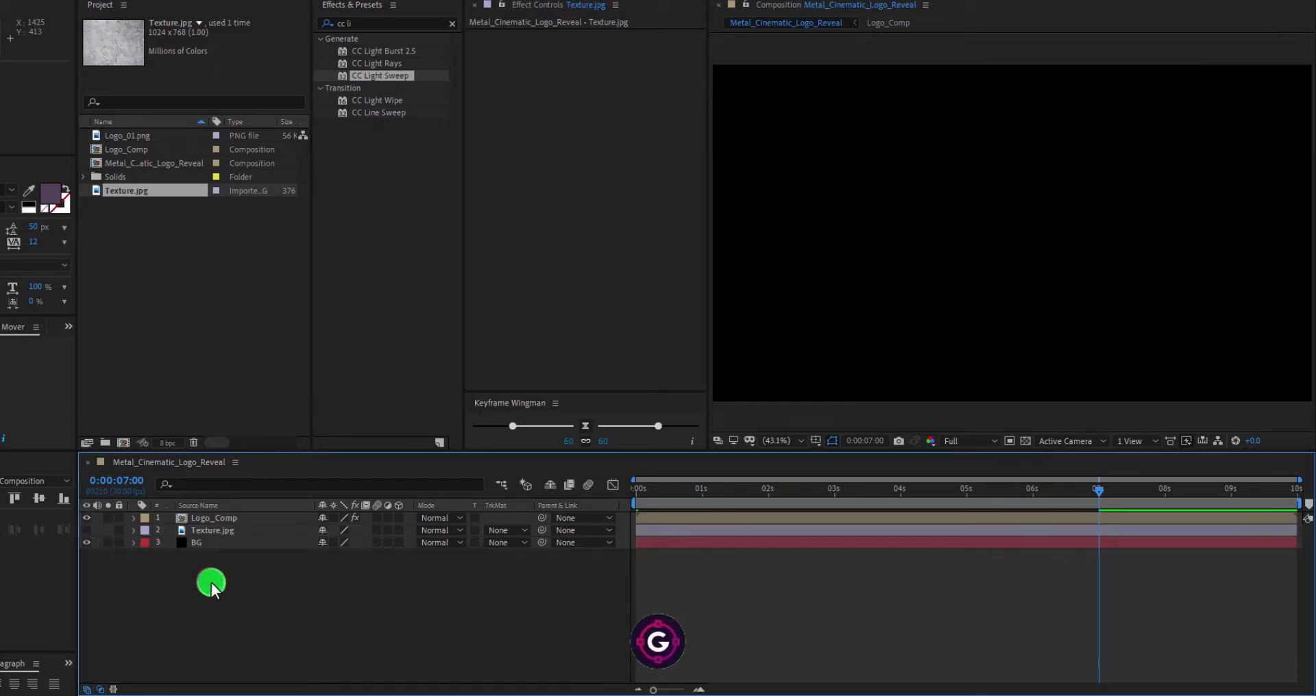
click(229, 520)
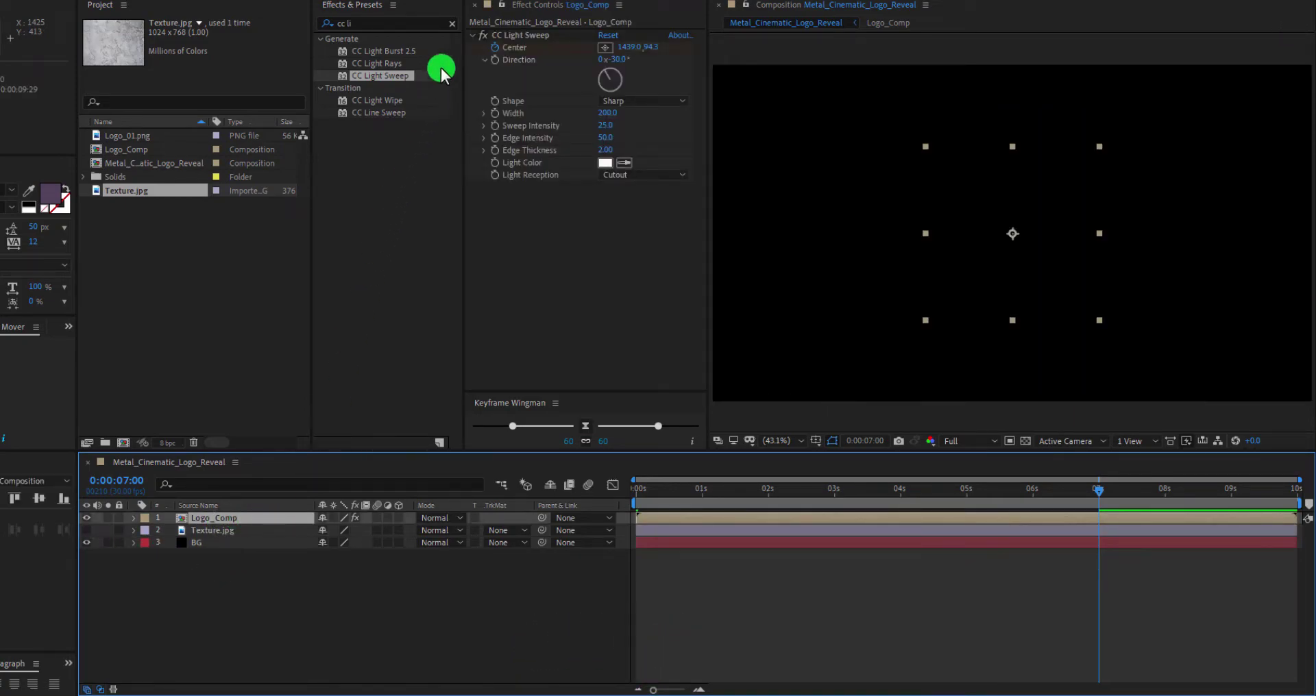
Find the Texturize effect and apply it to Logo_Comp.
click(451, 23)
text(texter)
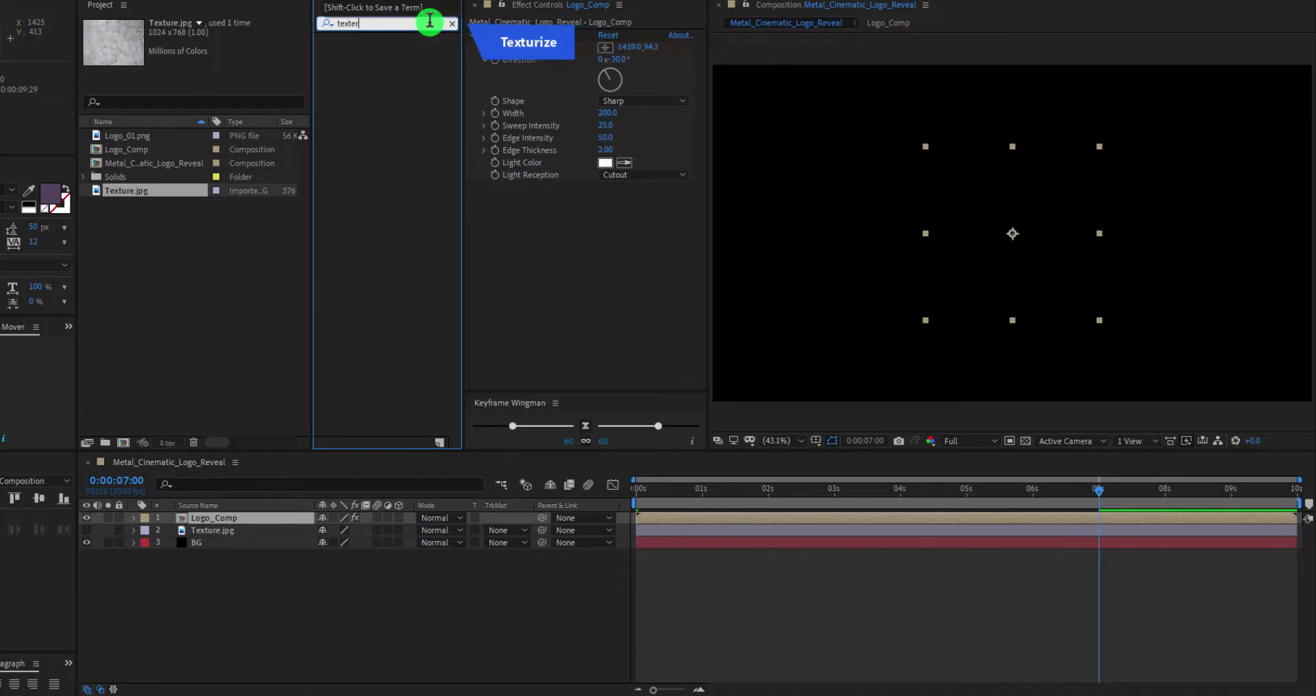
key(BackSpace)
key(BackSpace)
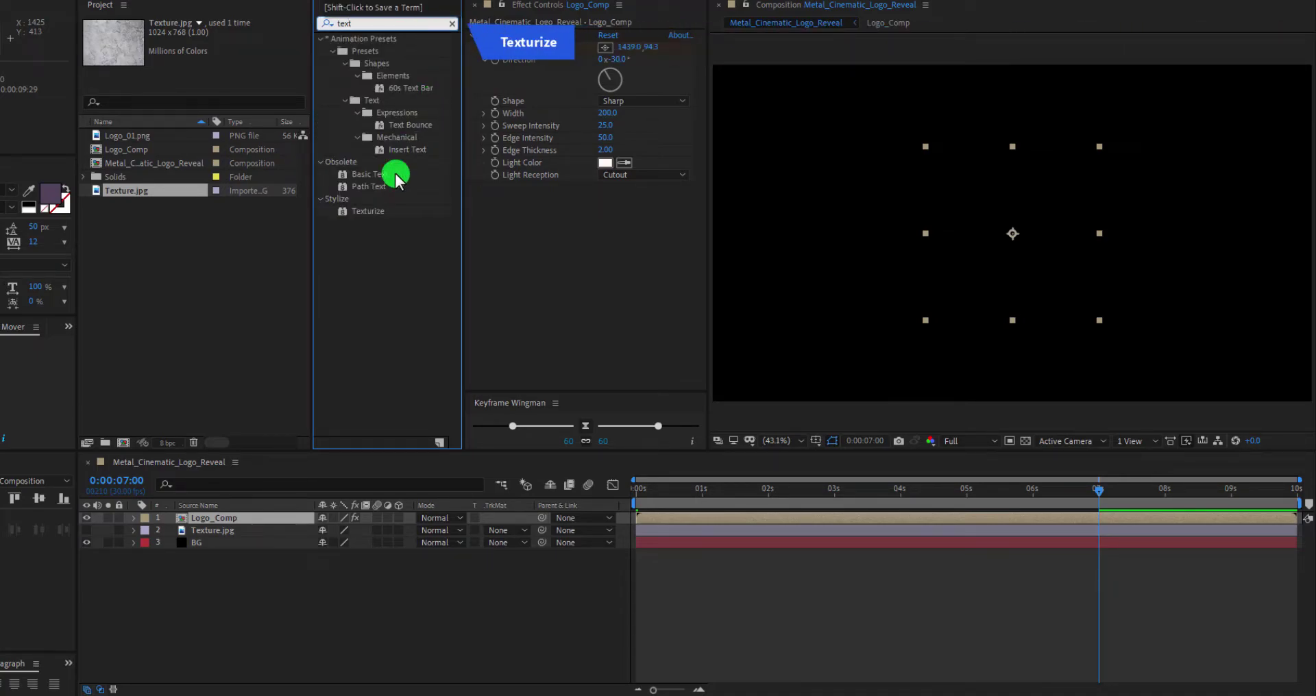
click(378, 212)
drag(377, 212, 288, 529)
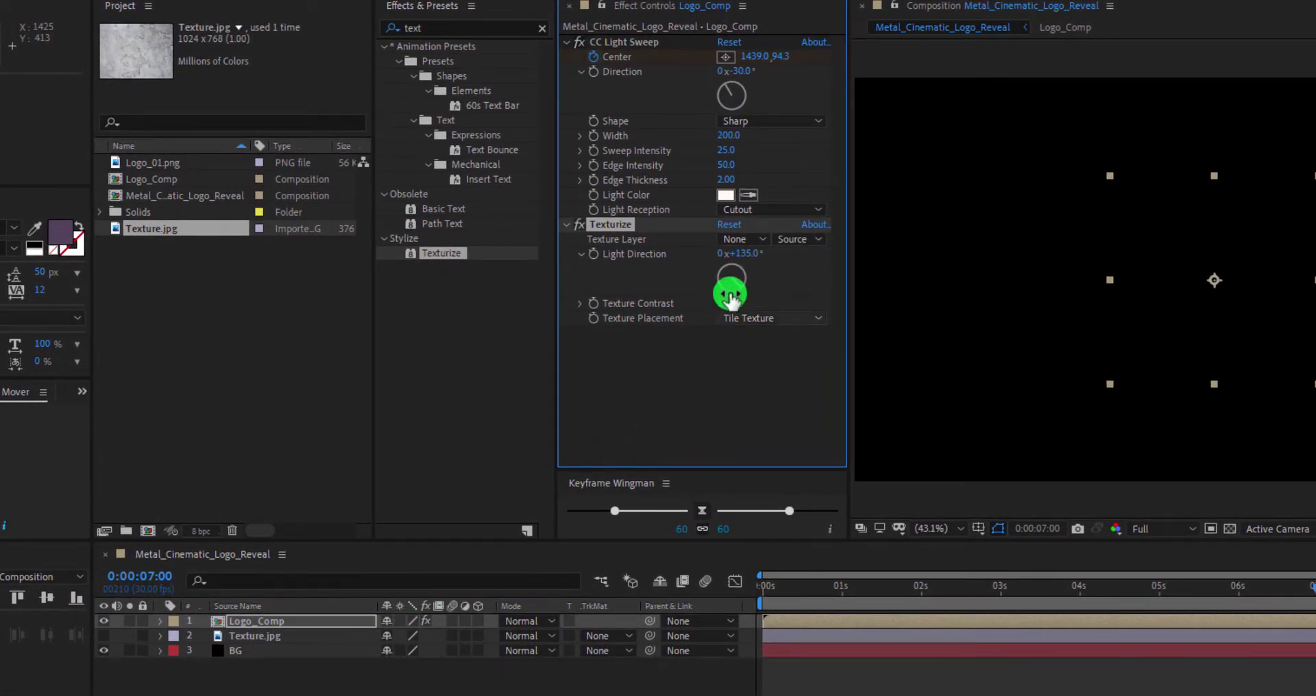
Set Texturize to use Texture.jpg, with Texture Contrast 2.0 and light direction 175°.
click(758, 238)
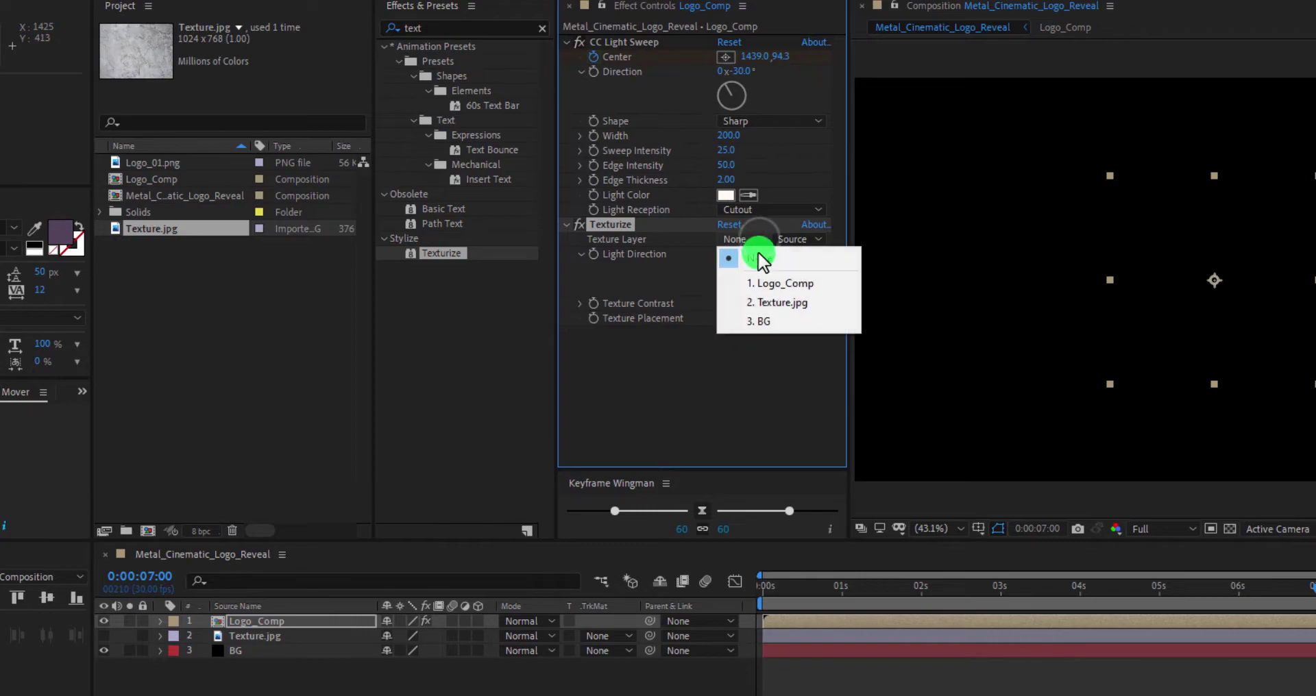
click(802, 301)
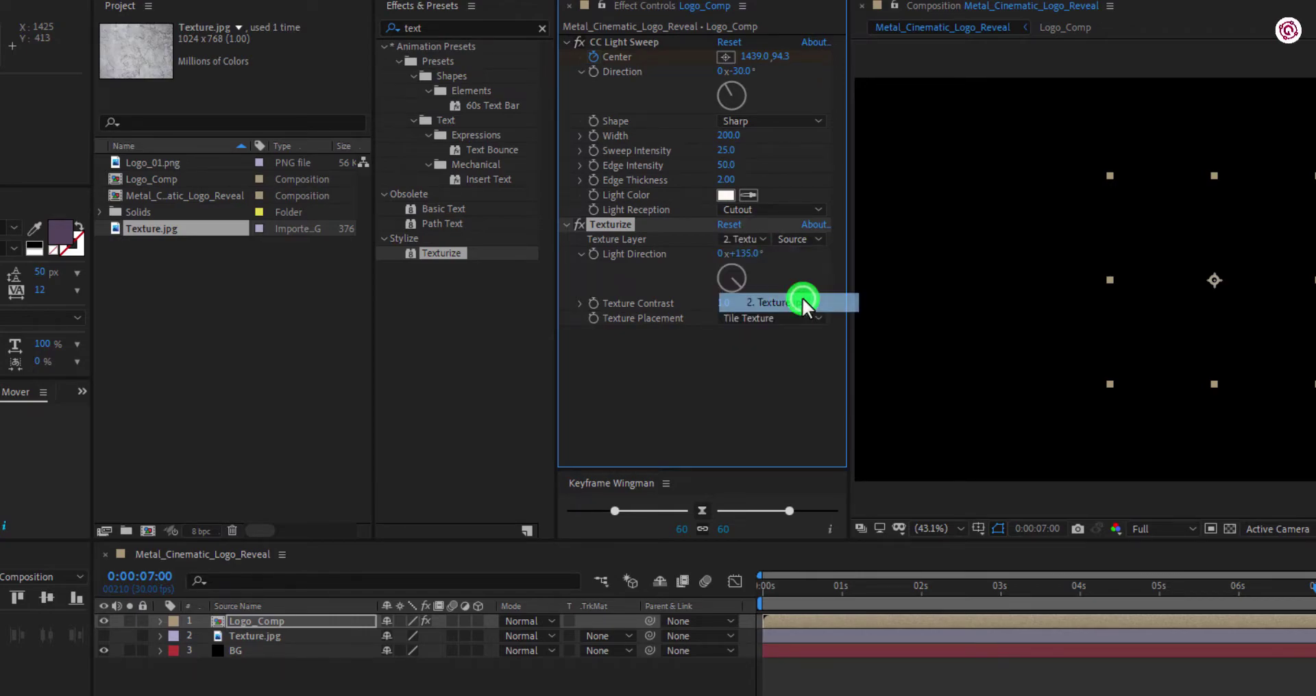
click(726, 303)
text(2)
key(Return)
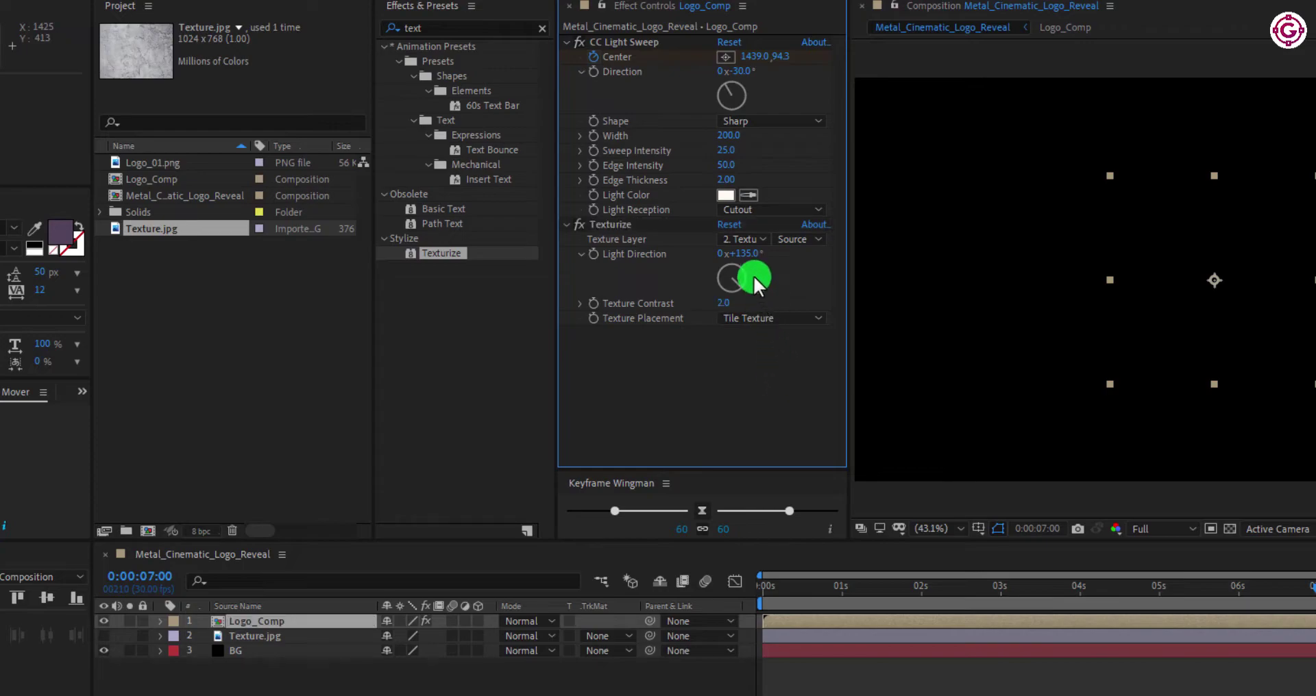
drag(751, 277, 770, 376)
drag(824, 590, 862, 577)
click(1174, 449)
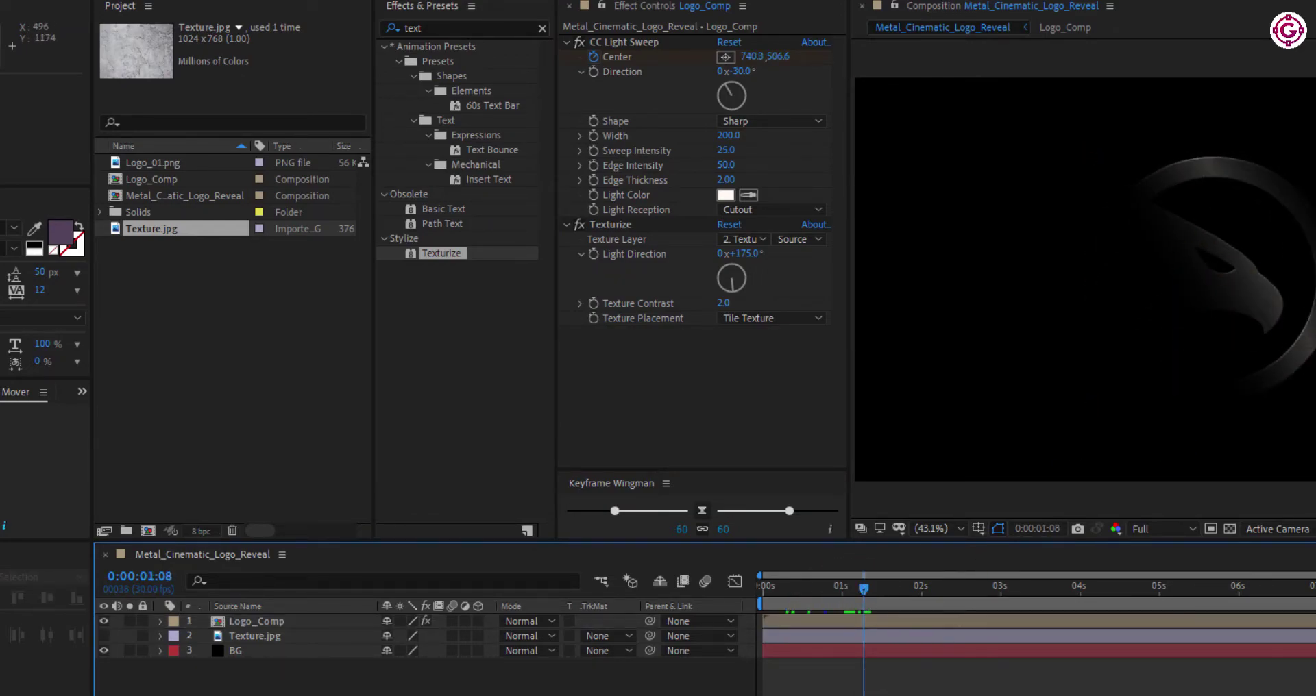
click(542, 27)
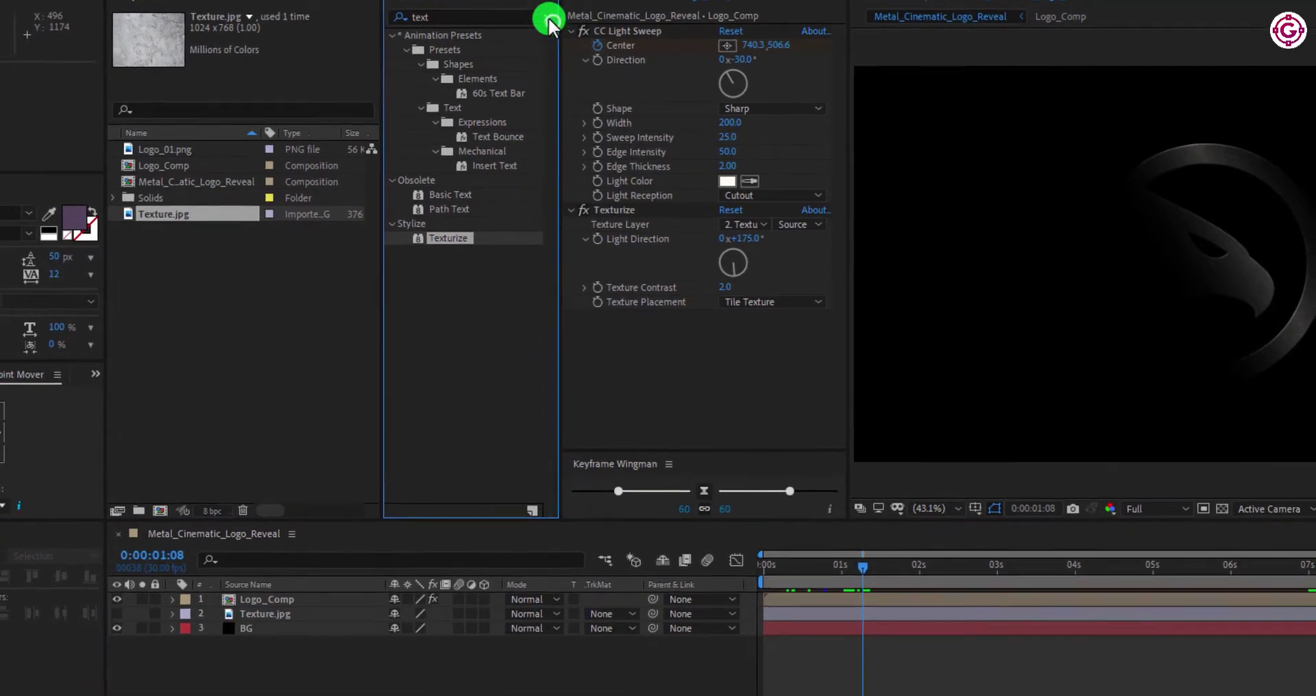
Create a black comp-size solid named Particles at the top of the layer stack.
right_click(259, 695)
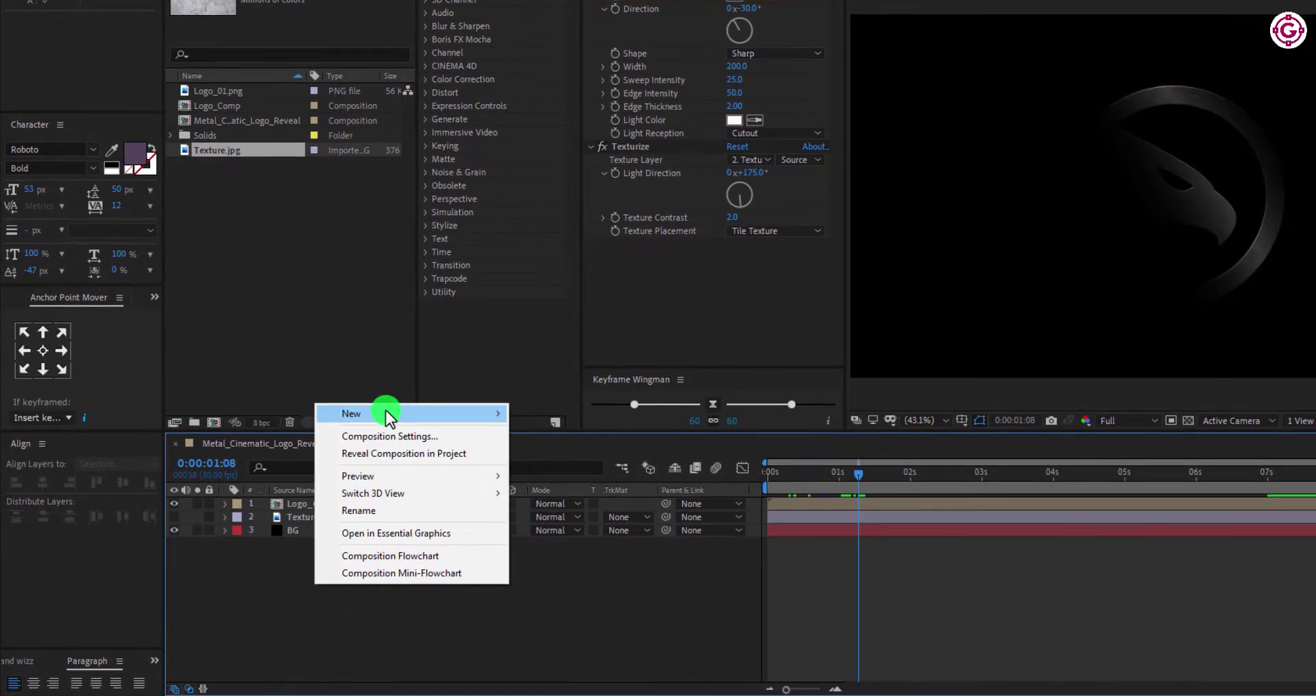
mouse_move(380, 431)
click(568, 450)
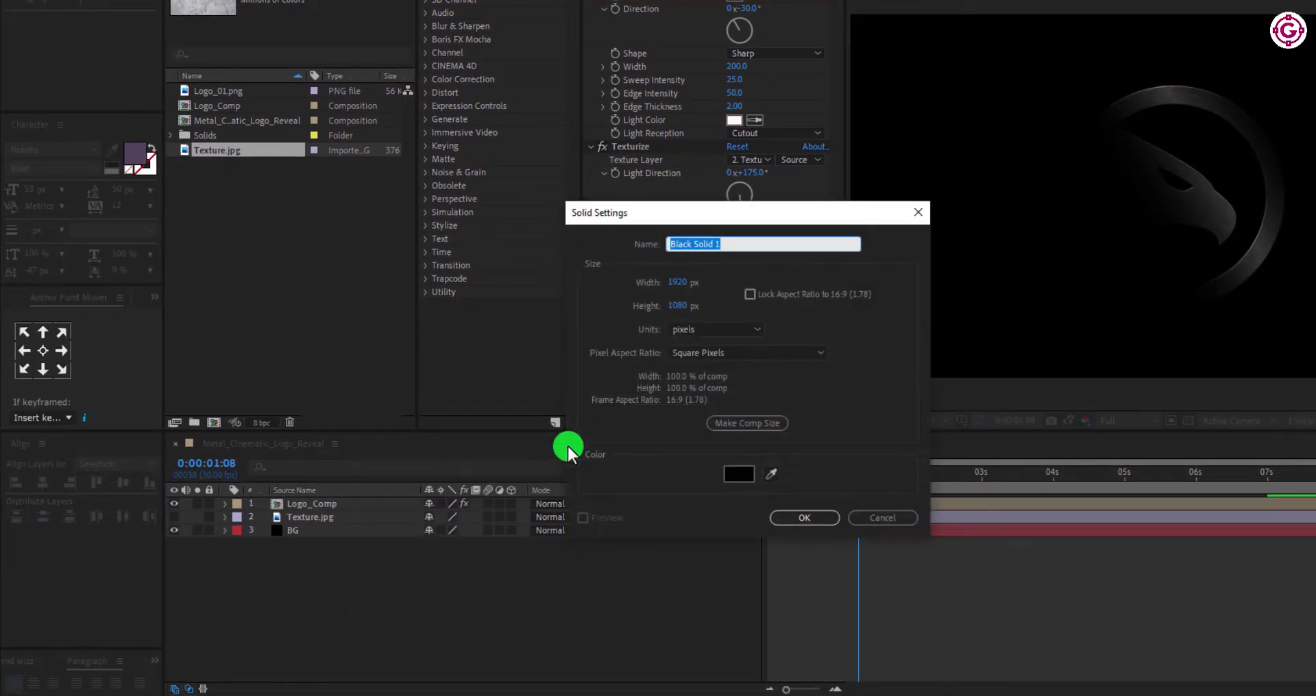
text(Particles)
key(Return)
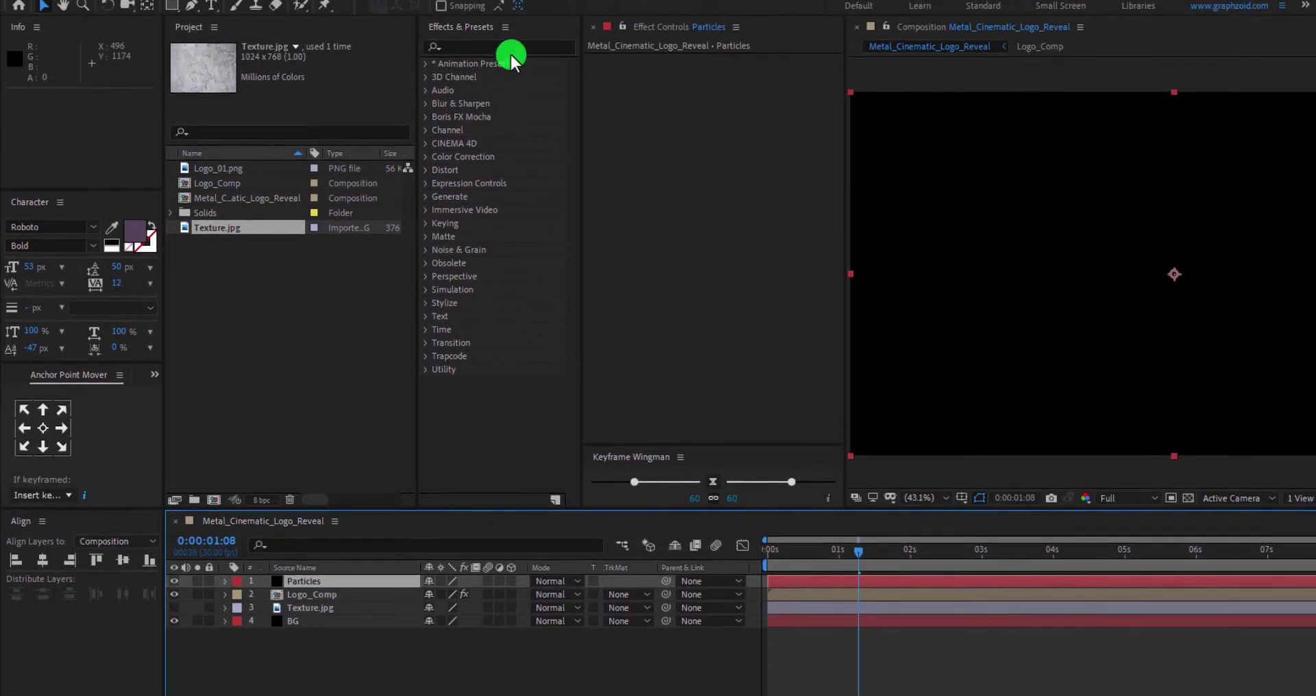
Apply CC Snowfall to Particles with flake size 15 and 200 flakes.
click(510, 49)
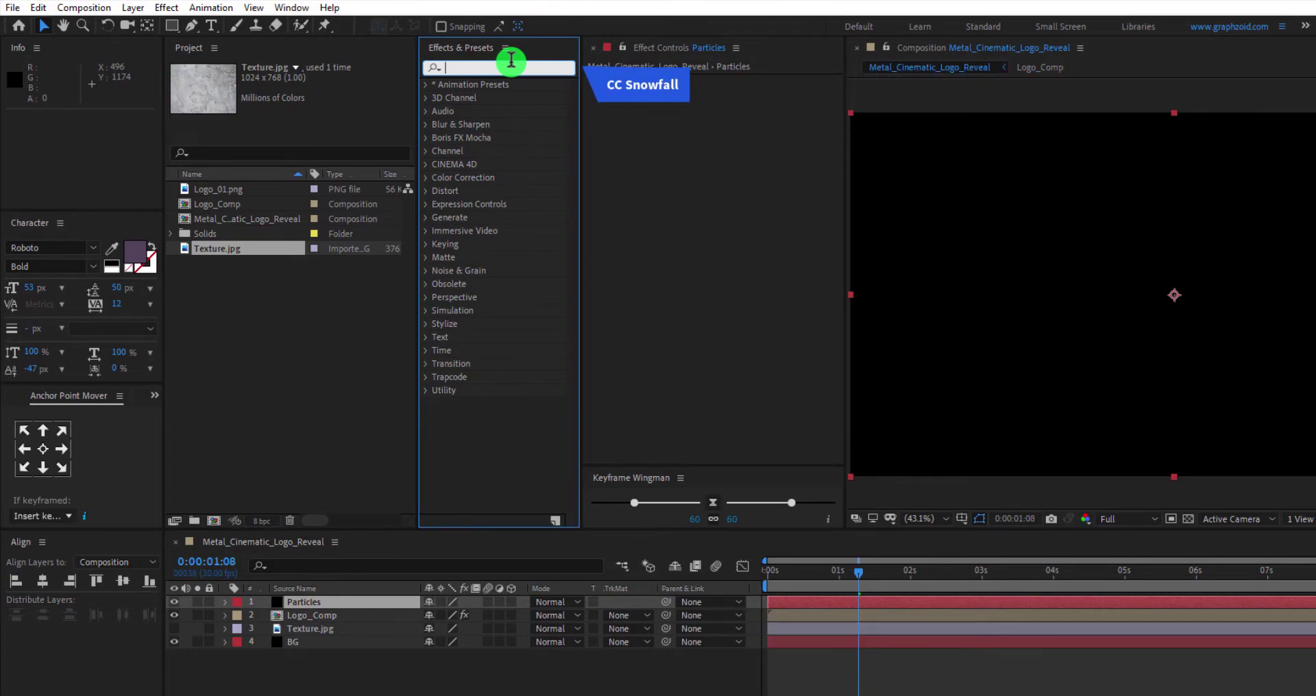
text(snow)
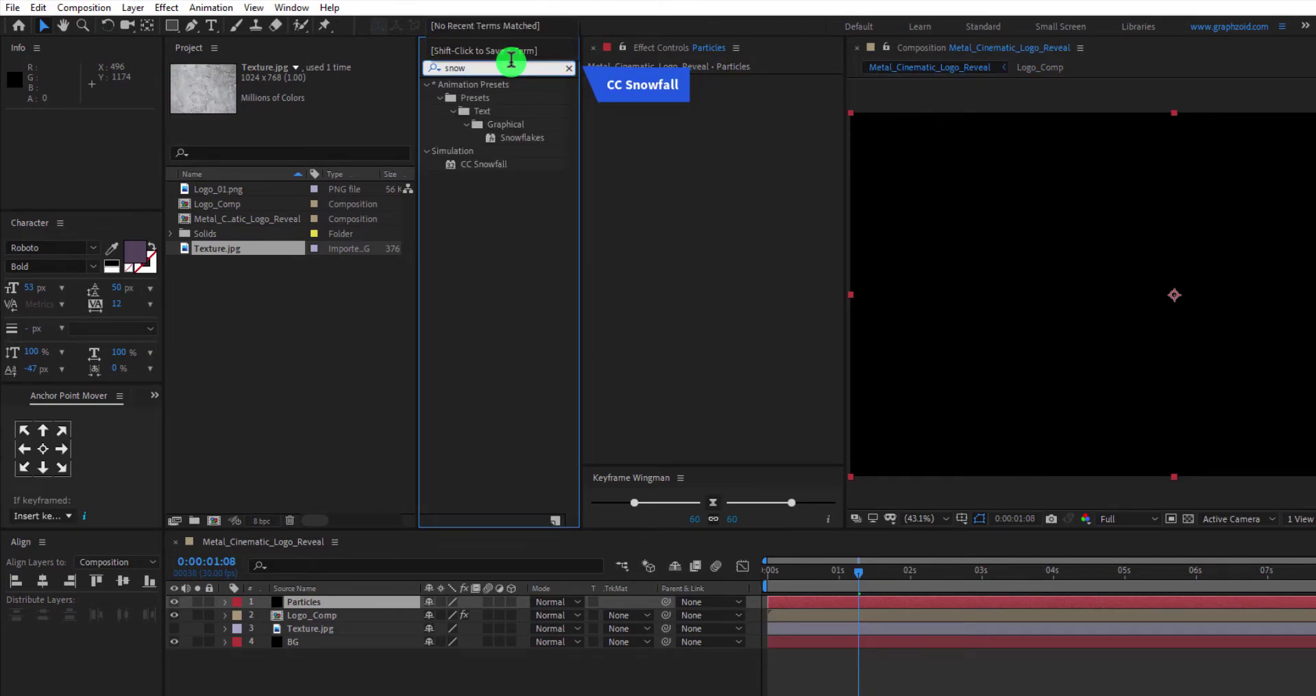
drag(488, 163, 387, 602)
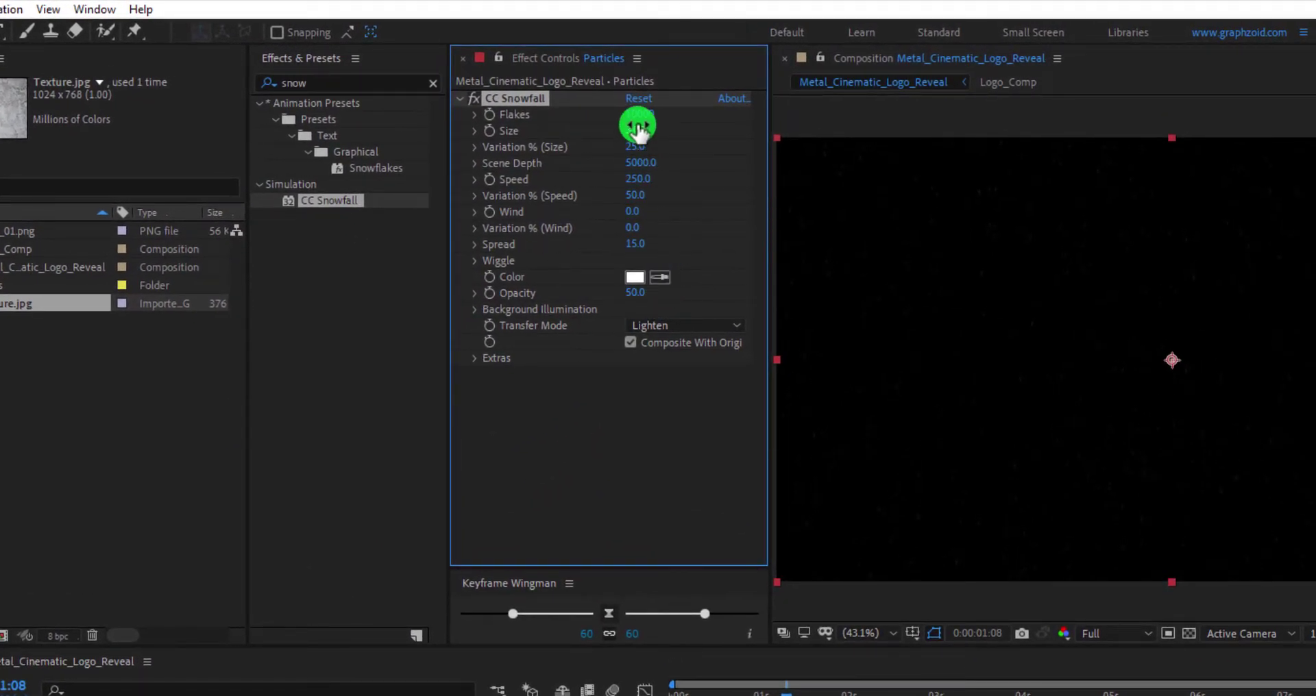
click(637, 130)
text(15)
key(Return)
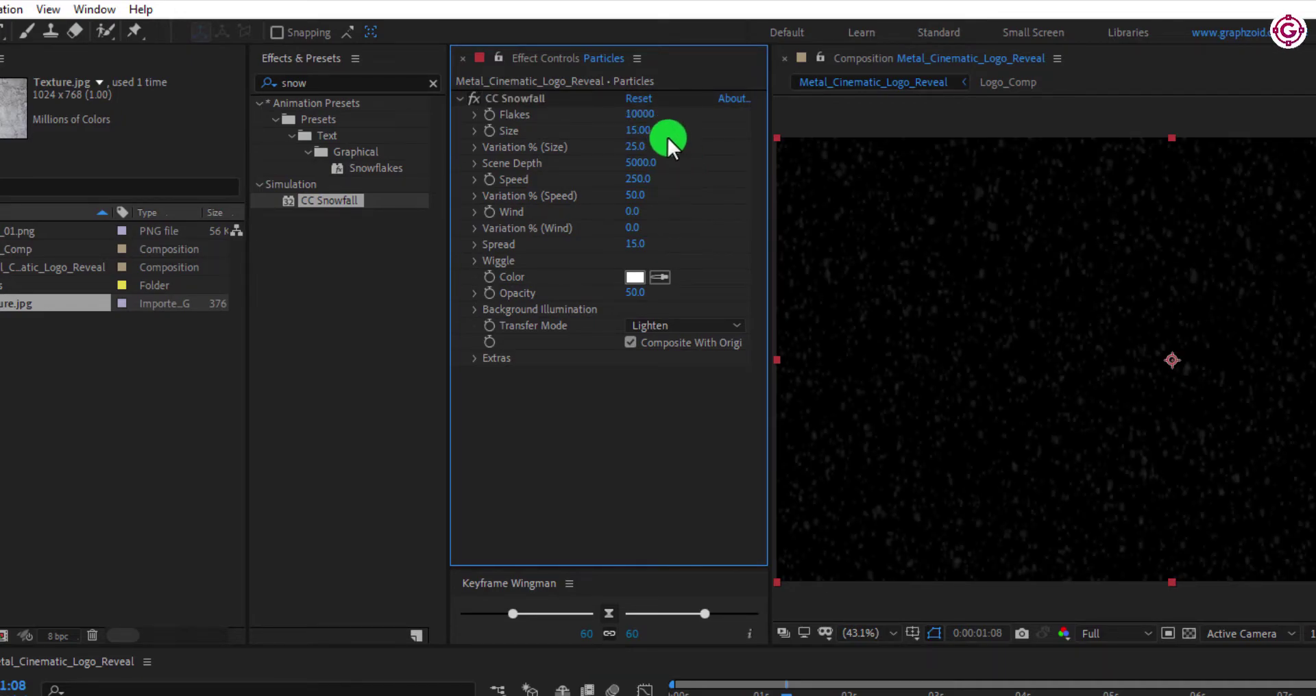
click(647, 116)
text(200)
key(Return)
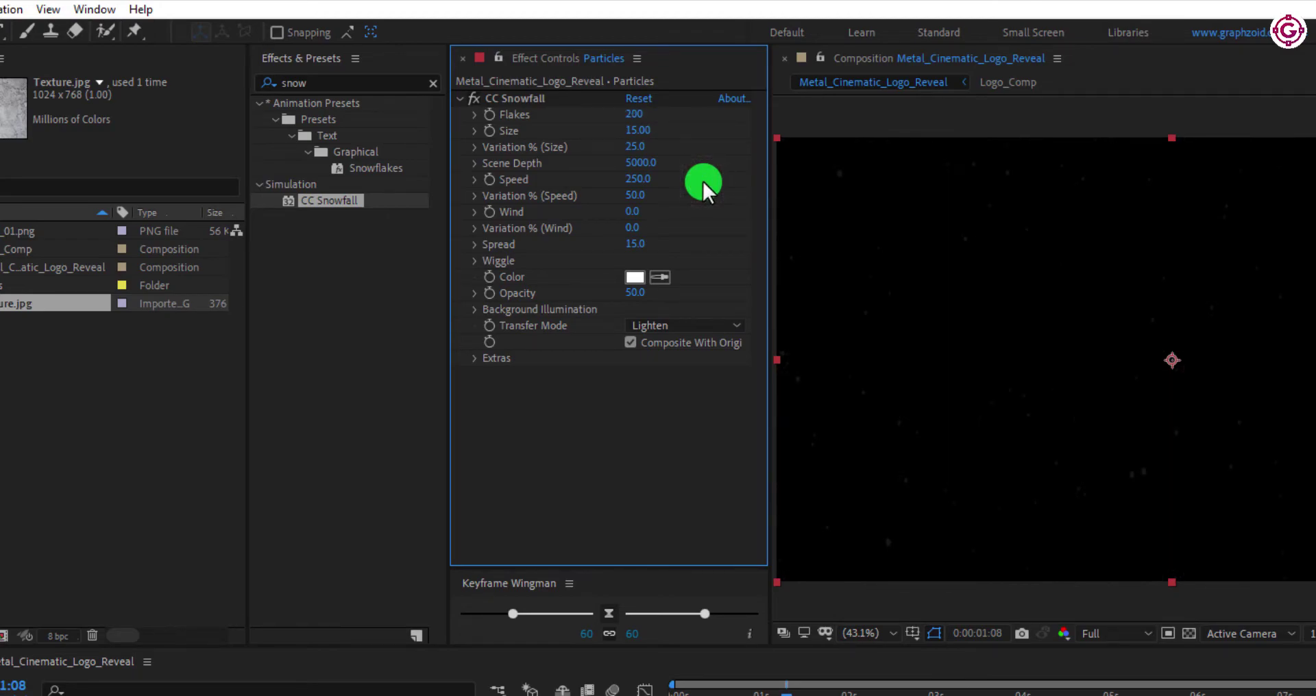
Tint the snowflakes orange (FF8400).
click(636, 277)
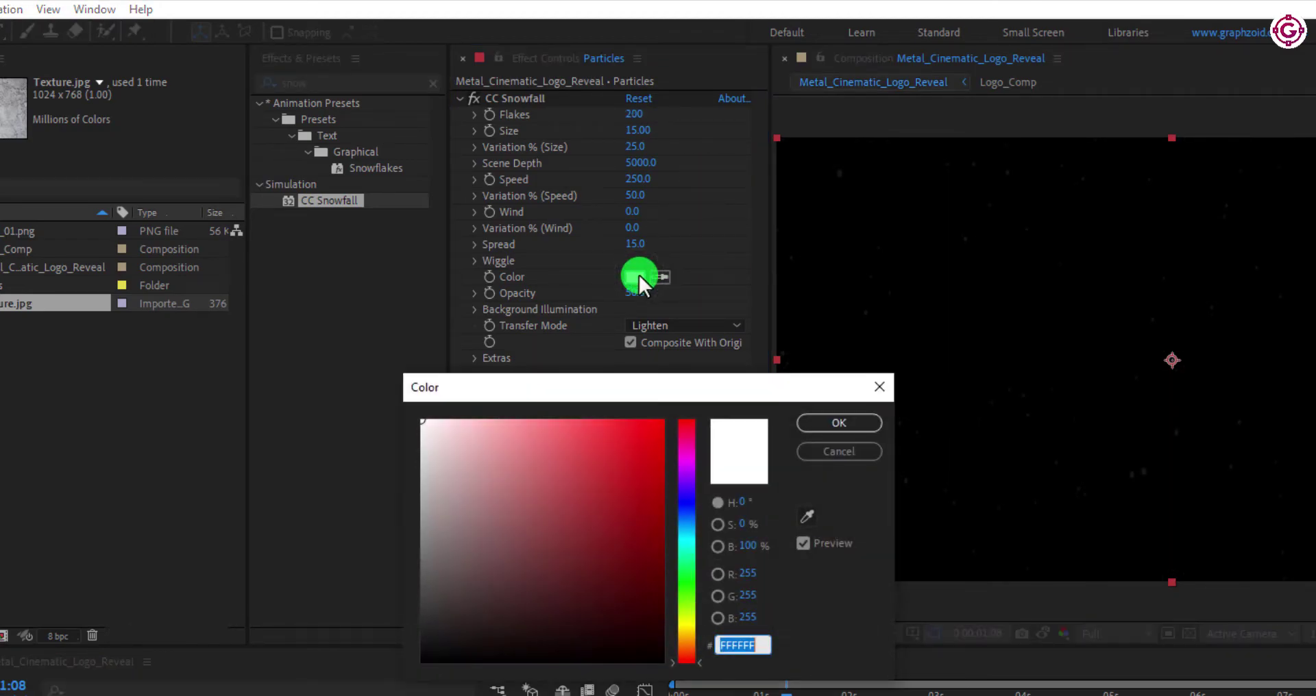
drag(656, 510, 696, 400)
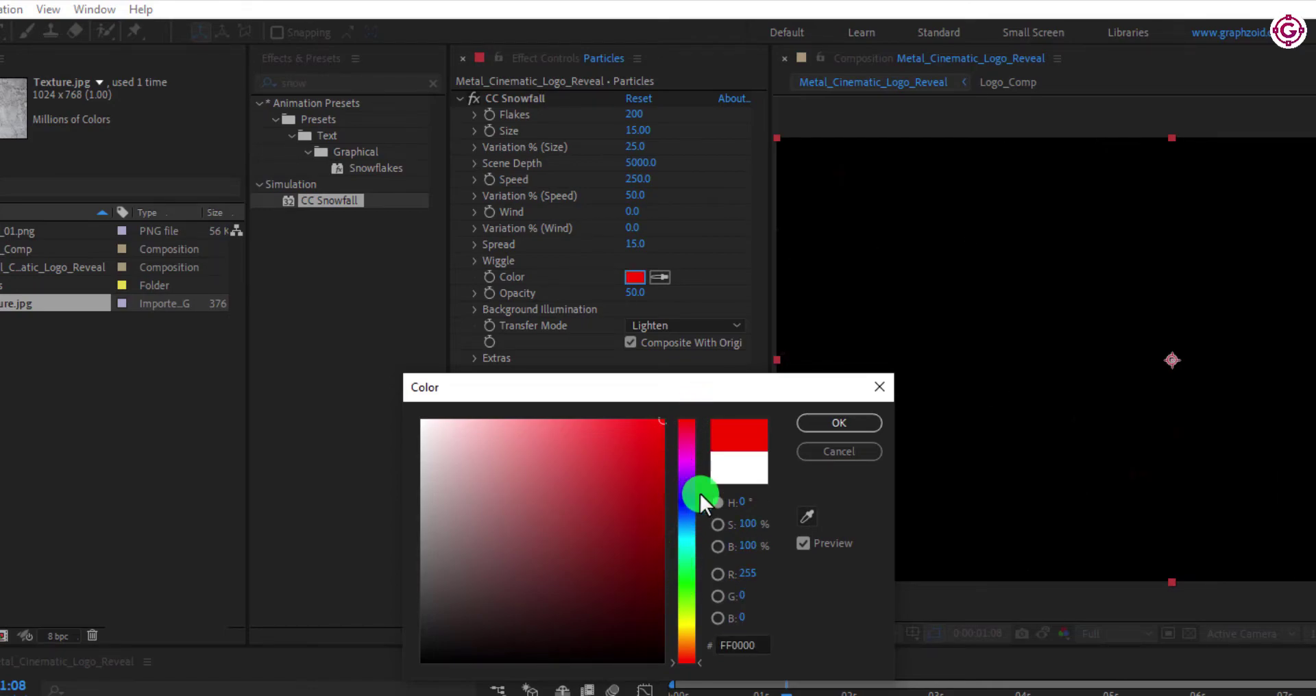
drag(697, 571, 696, 642)
Confirm the orange snowflake colour and adjust the timeline columns to show layer modes.
click(834, 425)
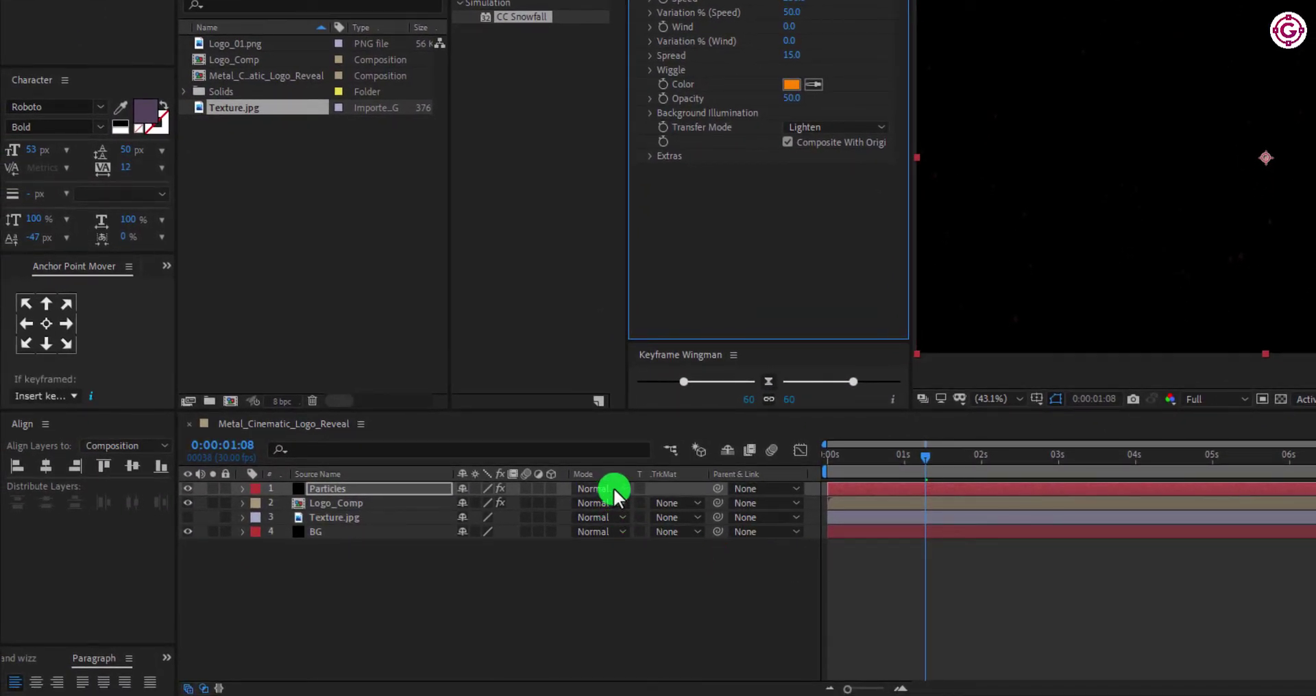
right_click(692, 473)
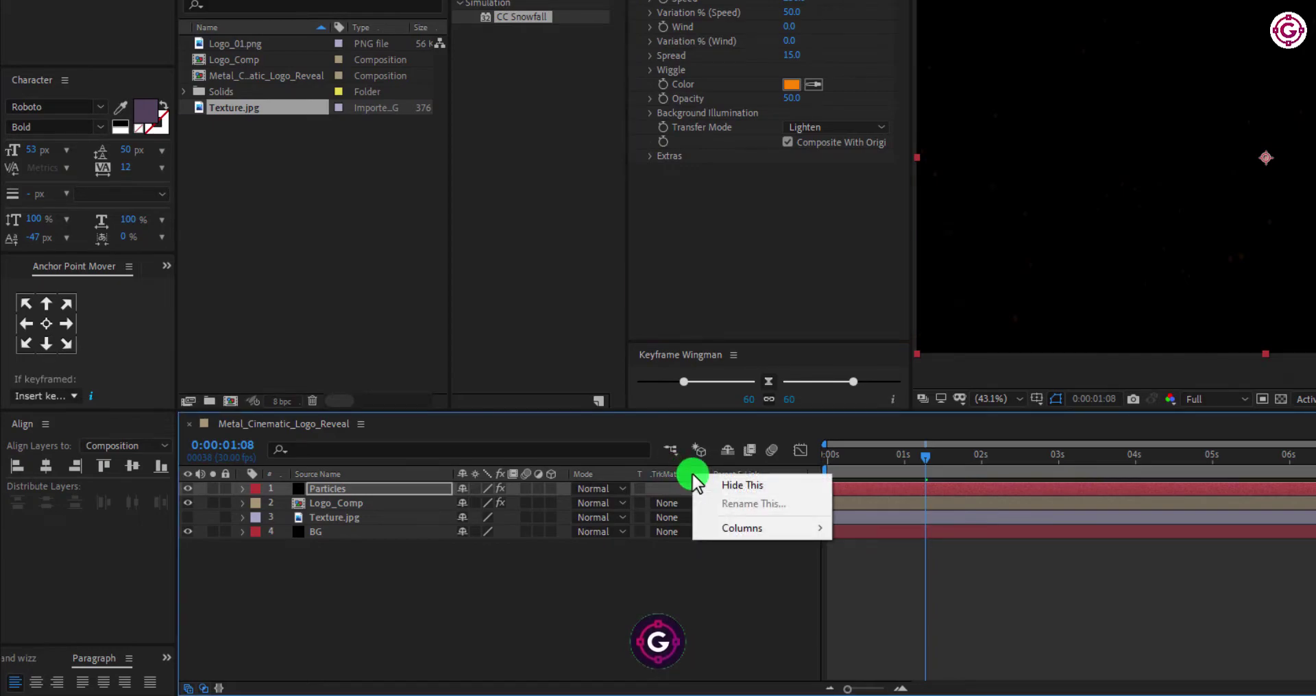
mouse_move(732, 529)
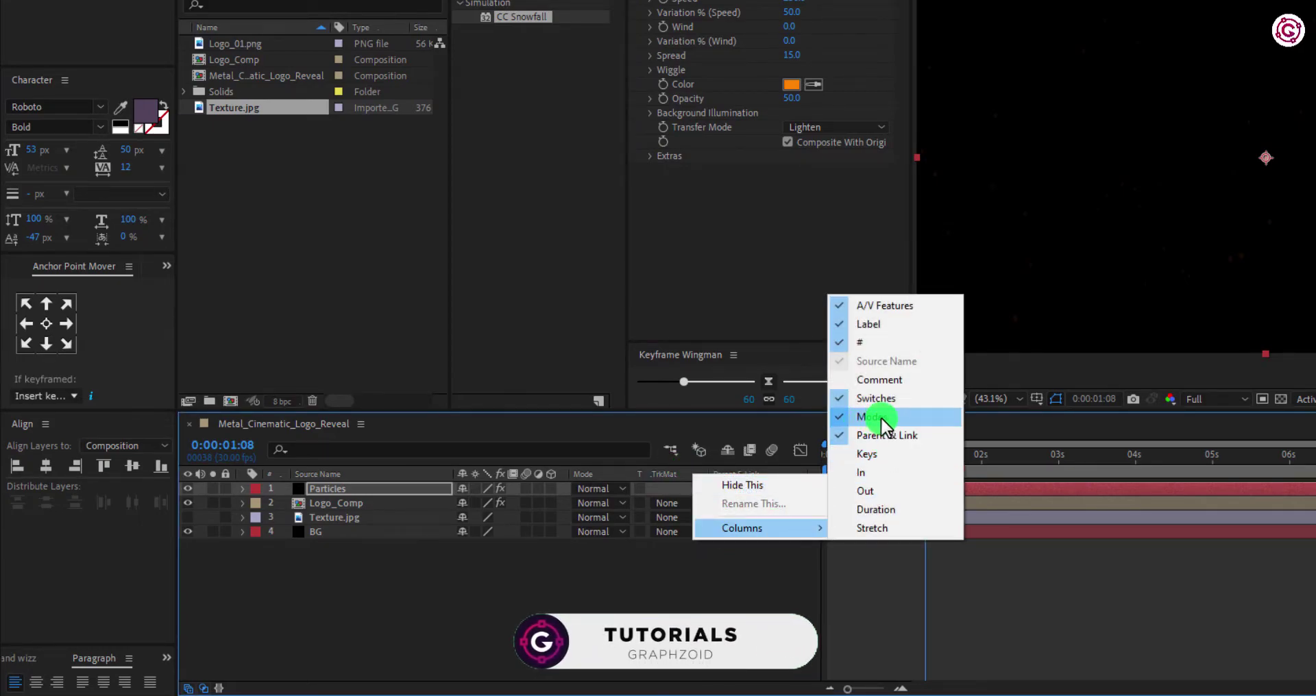
click(680, 474)
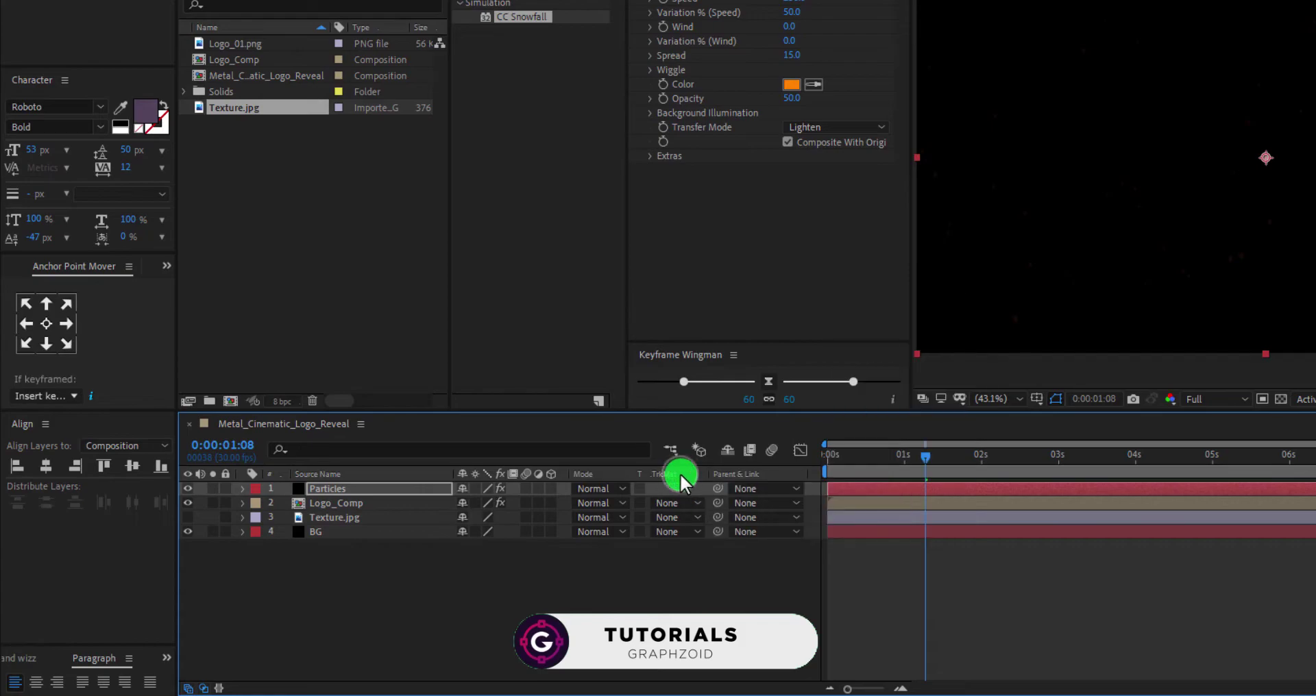
Set the Particles layer's blend mode to Lighten and scrub the timeline to check the snow.
click(618, 492)
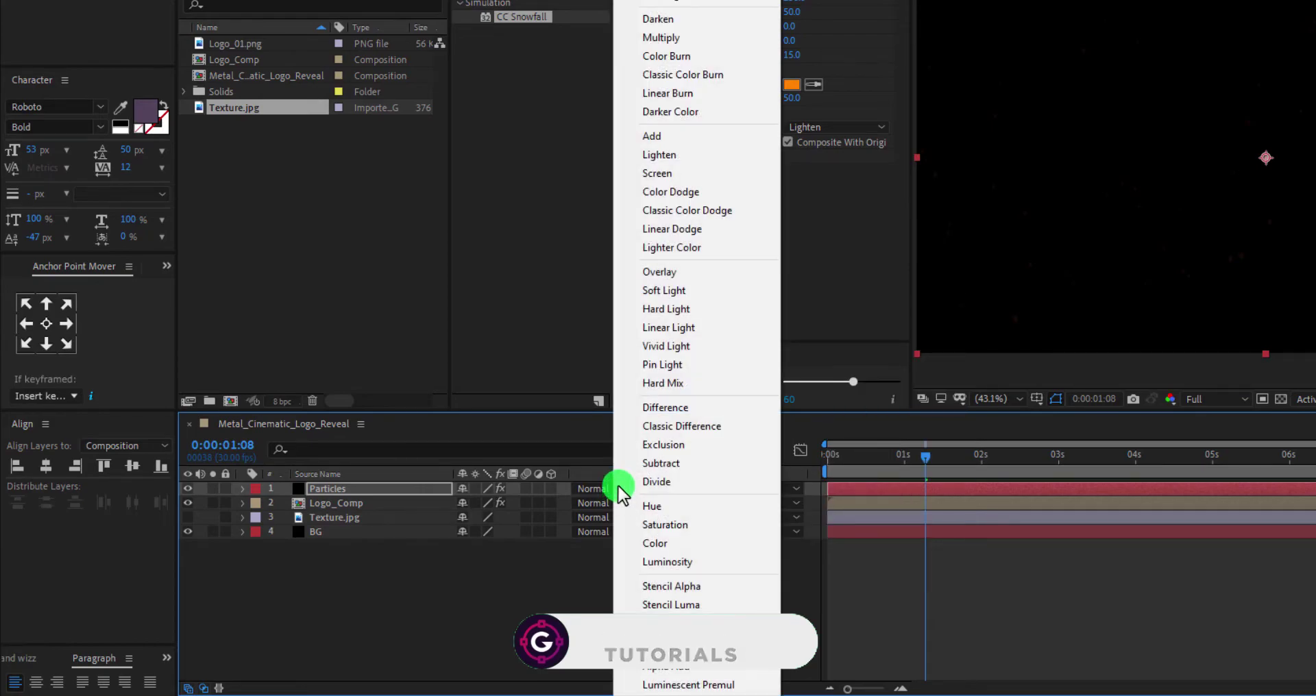
click(663, 157)
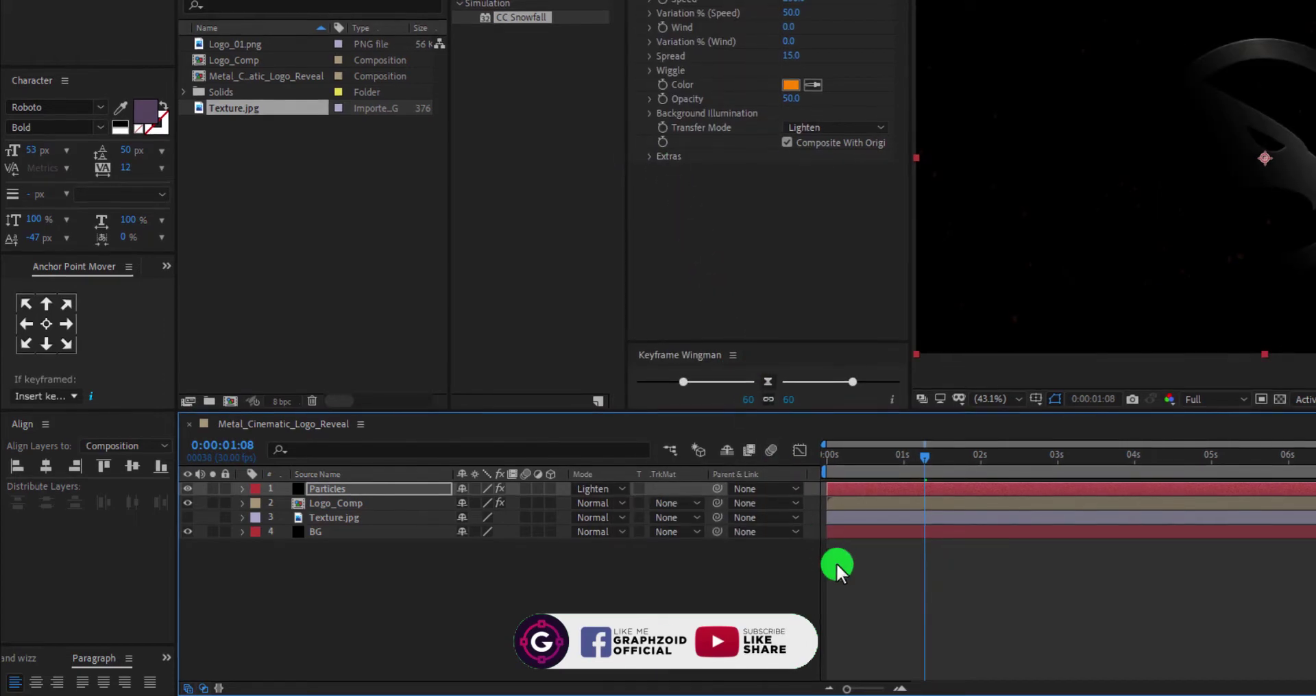
drag(865, 463, 906, 452)
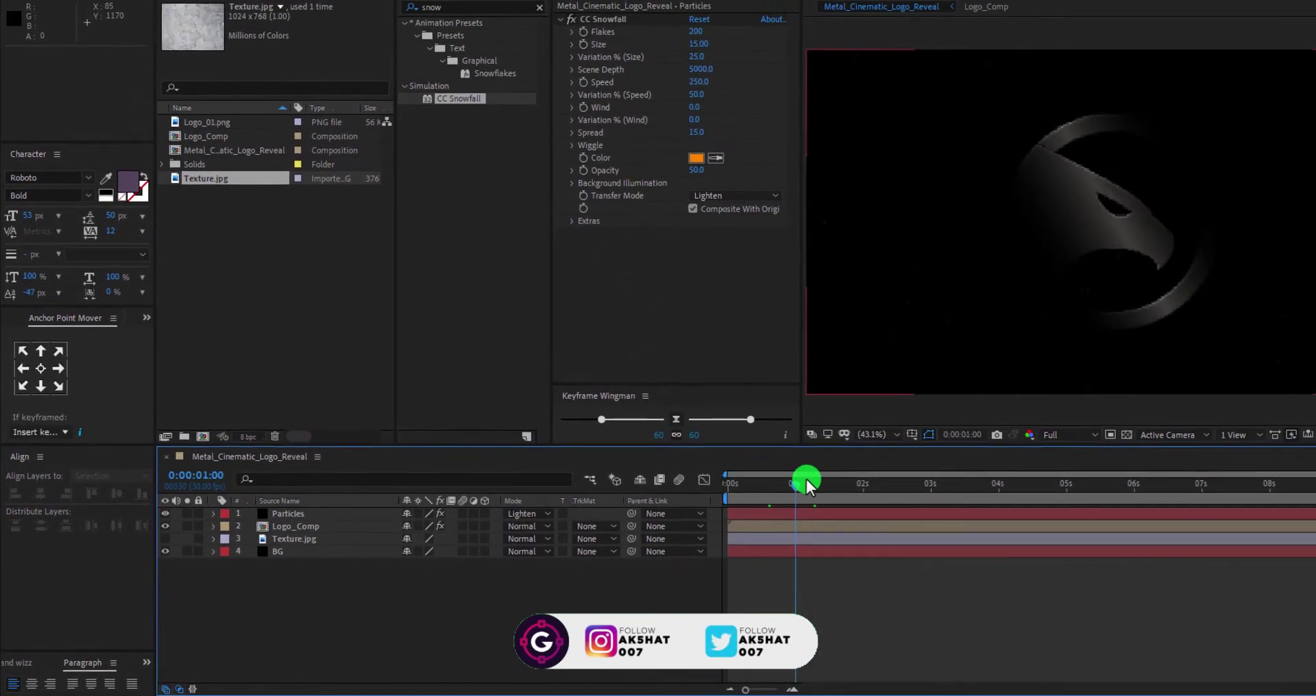
drag(805, 479, 1110, 517)
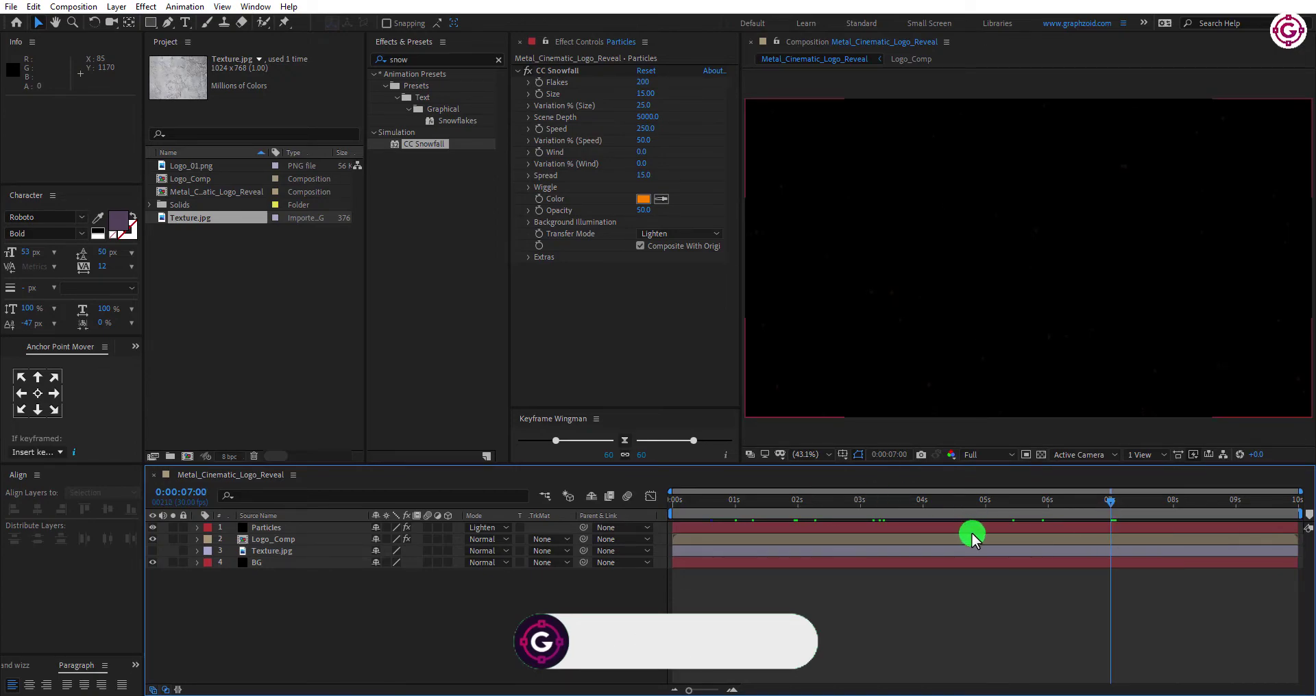
End the work area at 0:00:07:00, return to frame 0, and preview the logo reveal.
key(n)
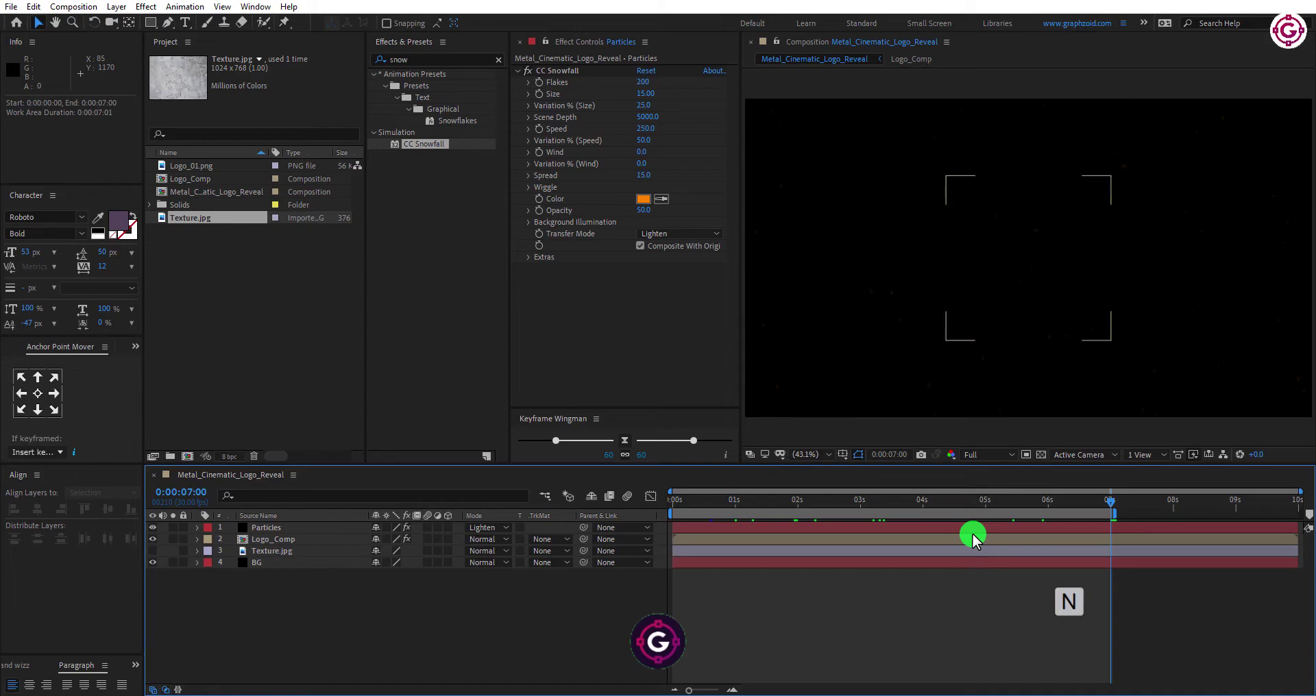
drag(1018, 507, 656, 513)
key(space)
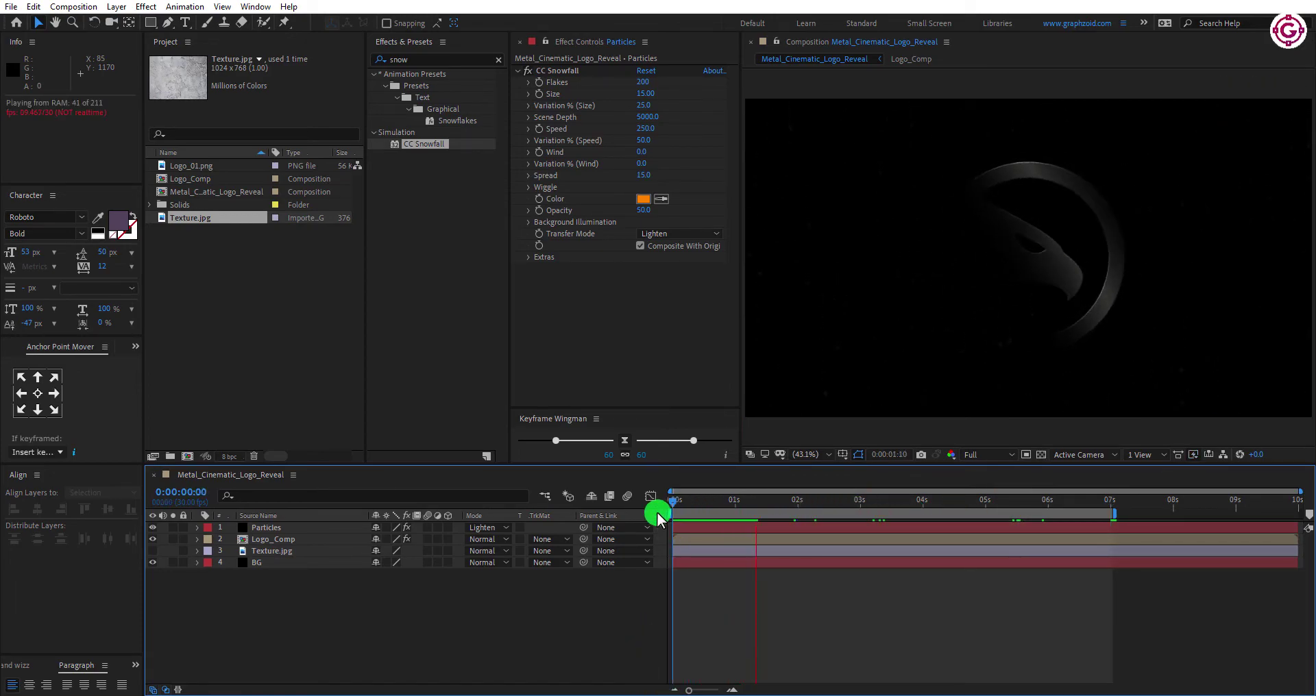